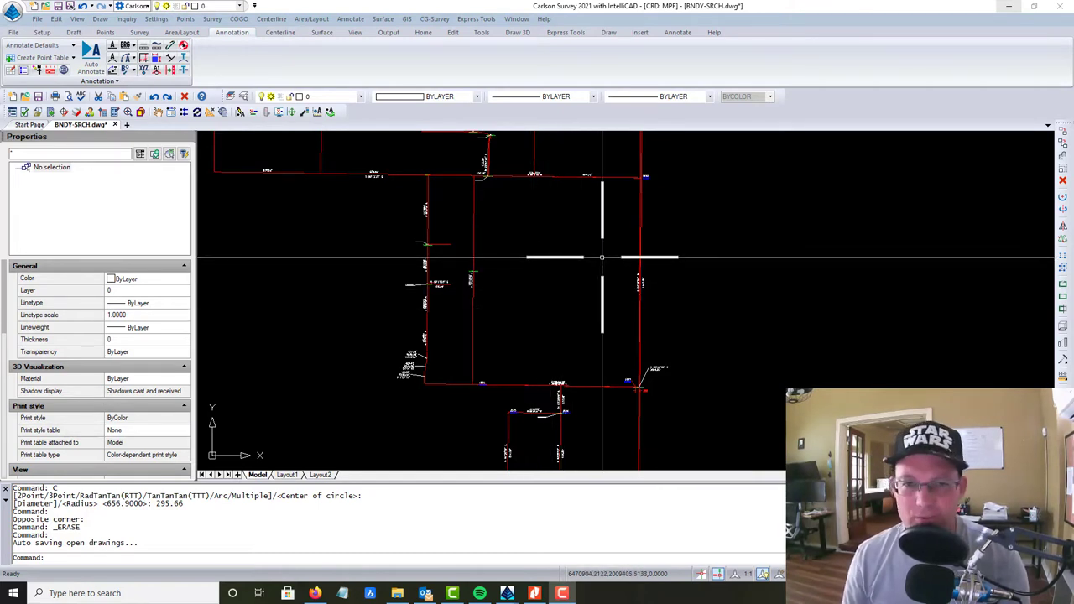
# Pan and zoom around the lot boundaries, selecting and then clearing one block
pyautogui.moveTo(585, 260); pyautogui.dragTo(601, 286, button='middle')
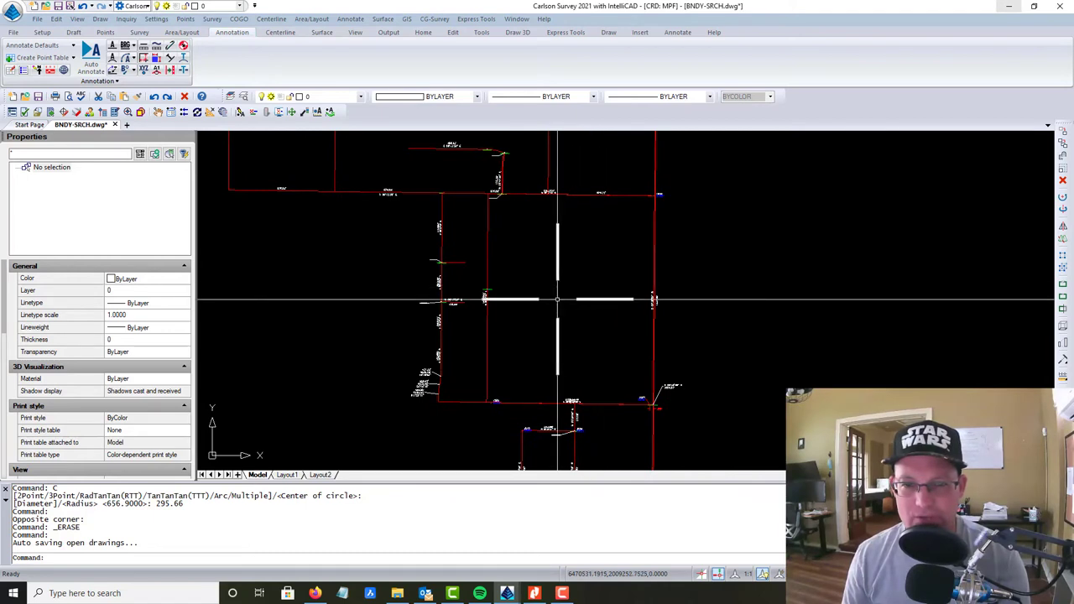
pyautogui.scroll(-1, 572, 334)
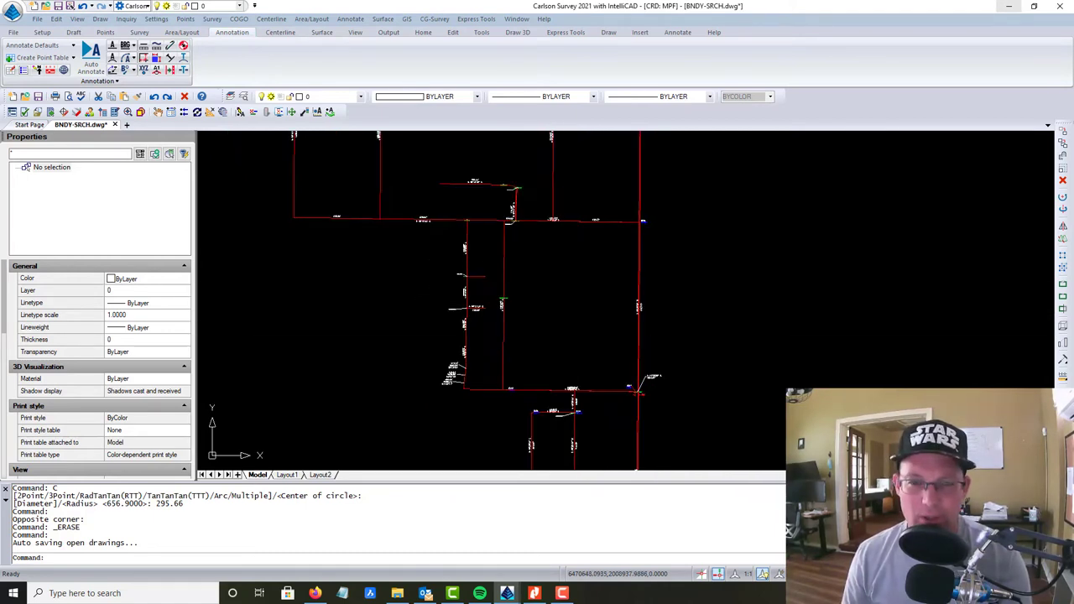
pyautogui.moveTo(470, 328); pyautogui.dragTo(547, 324, button='middle')
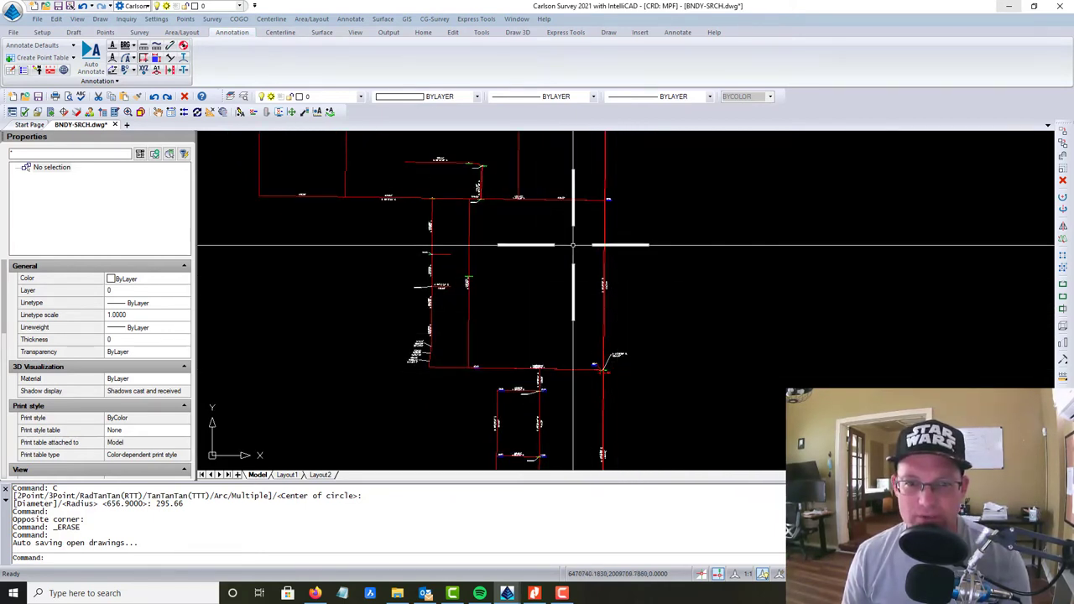
pyautogui.moveTo(568, 248)
pyautogui.mouseDown(button='middle')
pyautogui.moveTo(588, 204)
pyautogui.moveTo(578, 299)
pyautogui.mouseUp(button='middle')
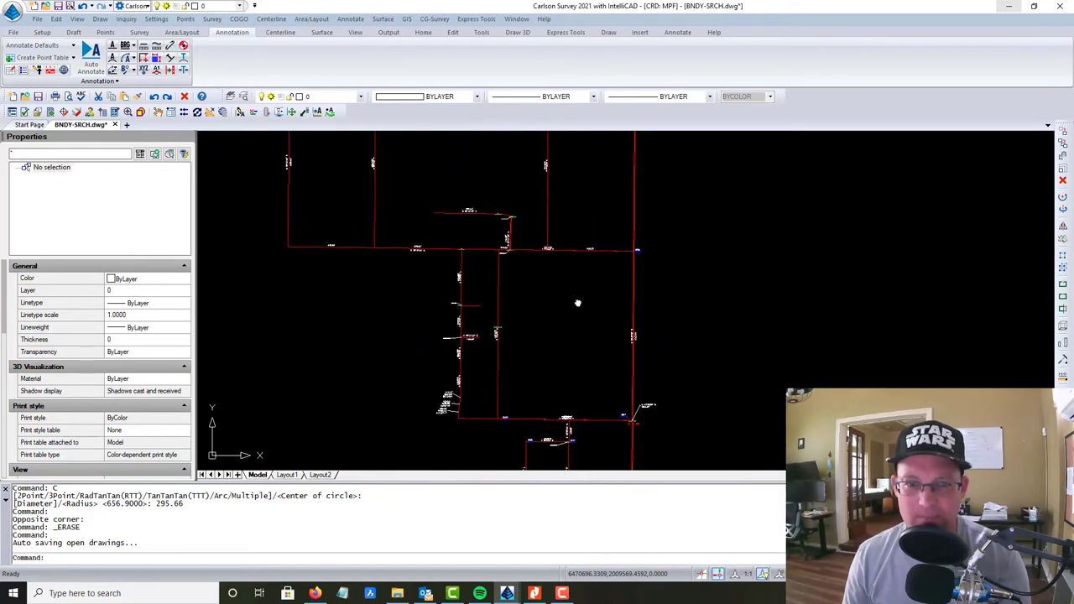
pyautogui.click(527, 202)
pyautogui.click(558, 243)
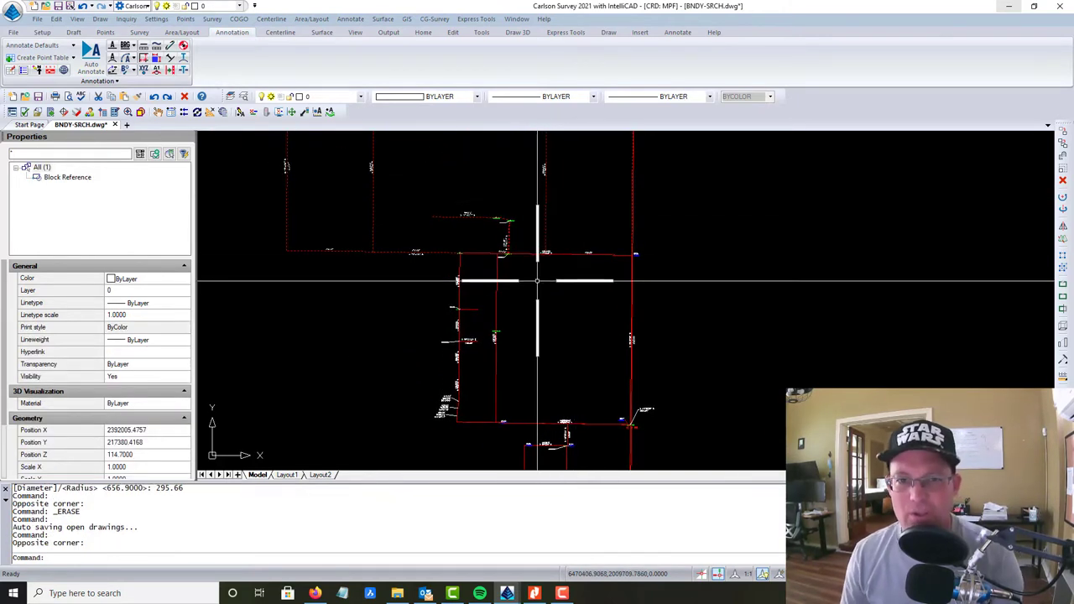
pyautogui.press('Escape')
pyautogui.press('Escape')
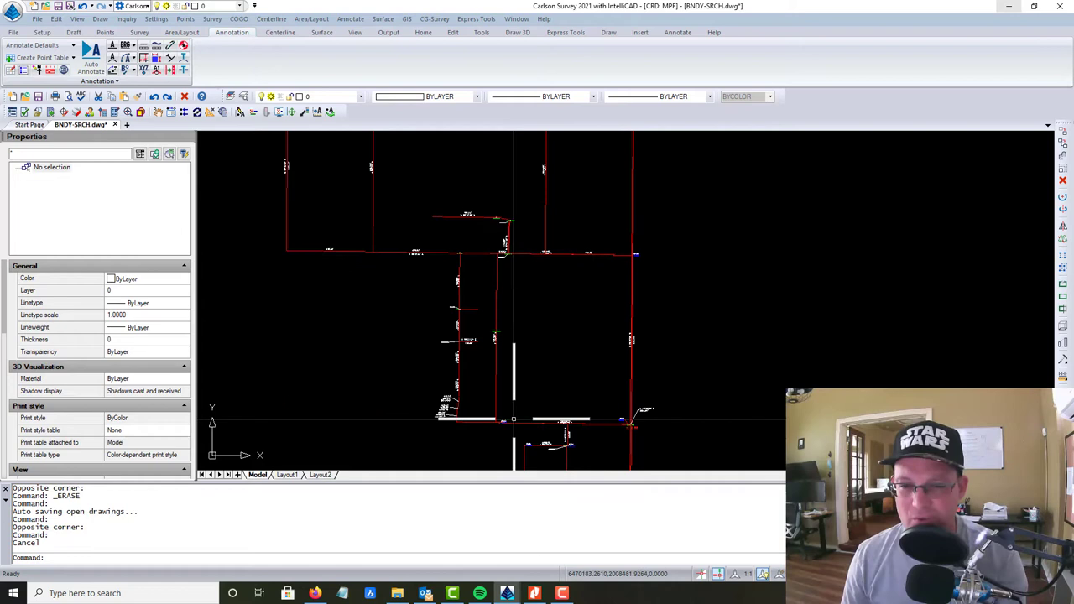
pyautogui.moveTo(618, 359); pyautogui.dragTo(575, 331, button='middle')
pyautogui.scroll(2, 575, 331)
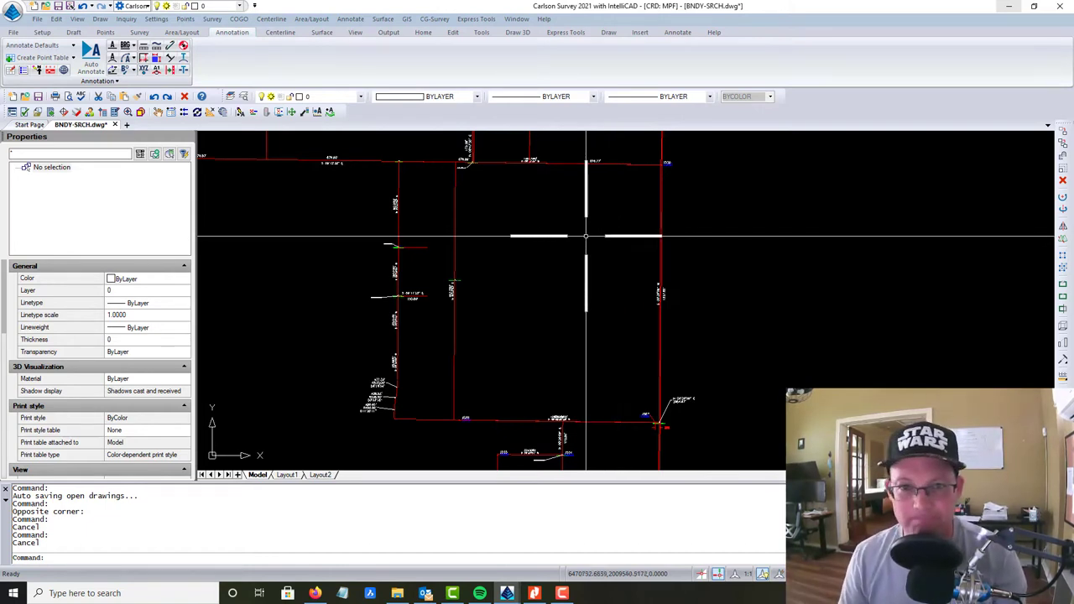
# Check the deed's legal description PDF, then return to the survey drawing
pyautogui.press('Escape')
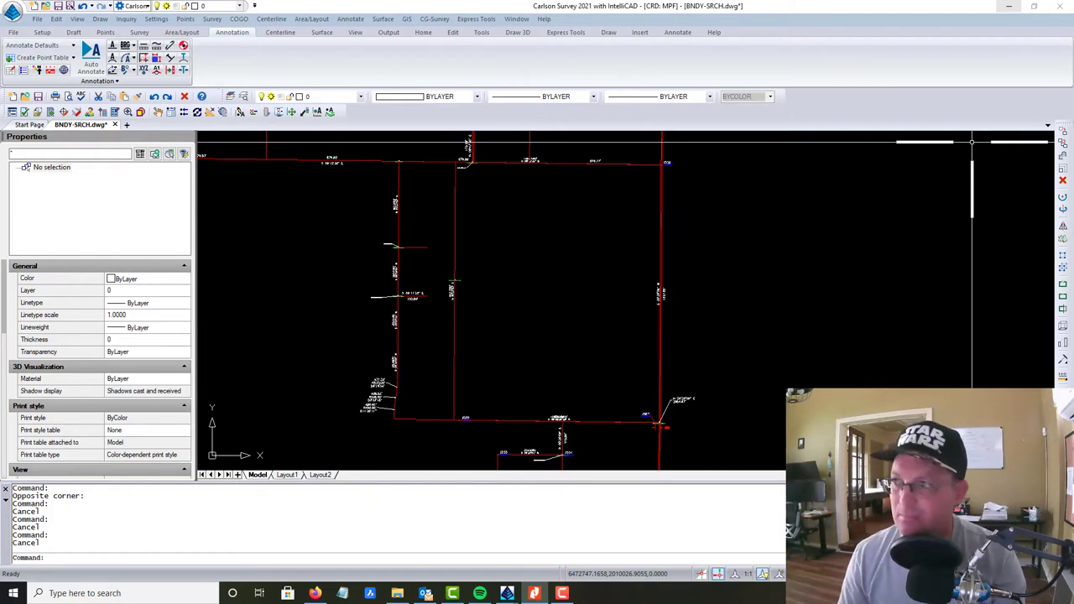
pyautogui.hotkey('alt', 'Tab')
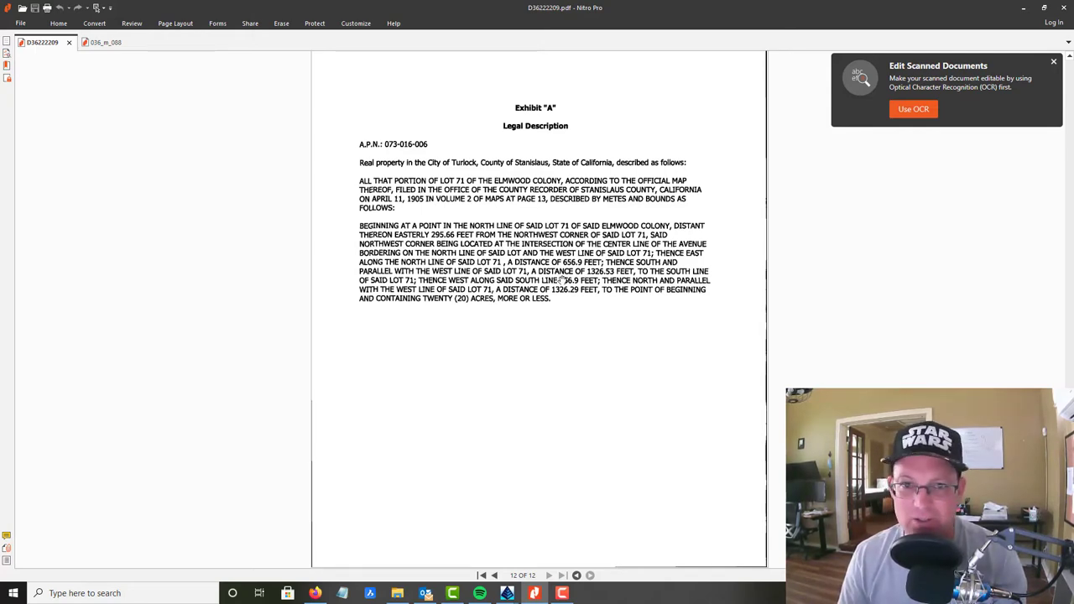
pyautogui.hotkey('alt', 'Tab')
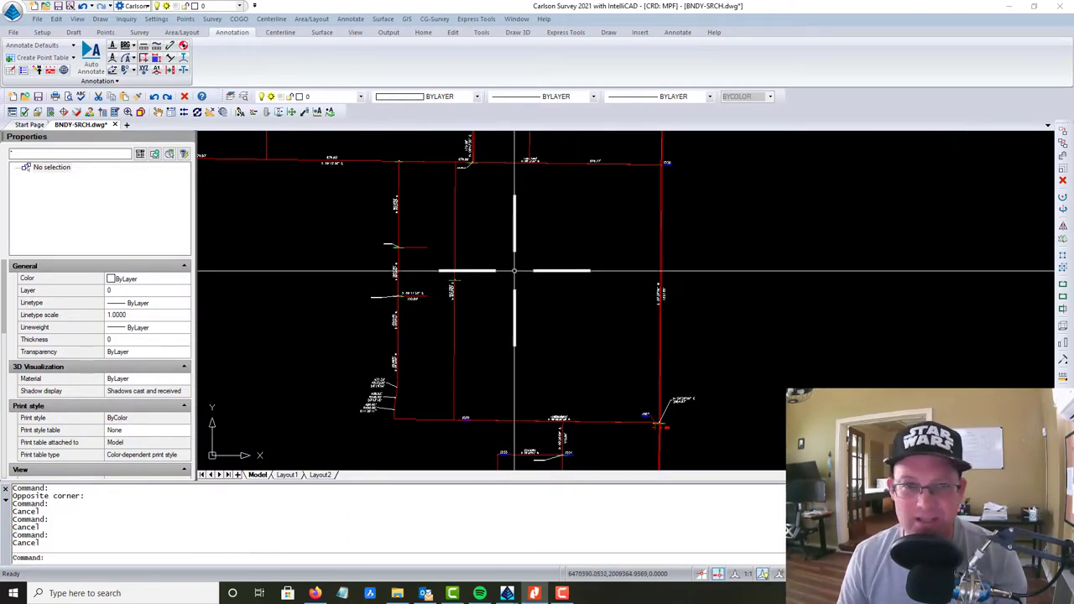
# Zoom in on the upper-left lot corner until point 505's MON WELL LID NO MON label reads
pyautogui.scroll(2, 427, 215)
pyautogui.scroll(2, 394, 183)
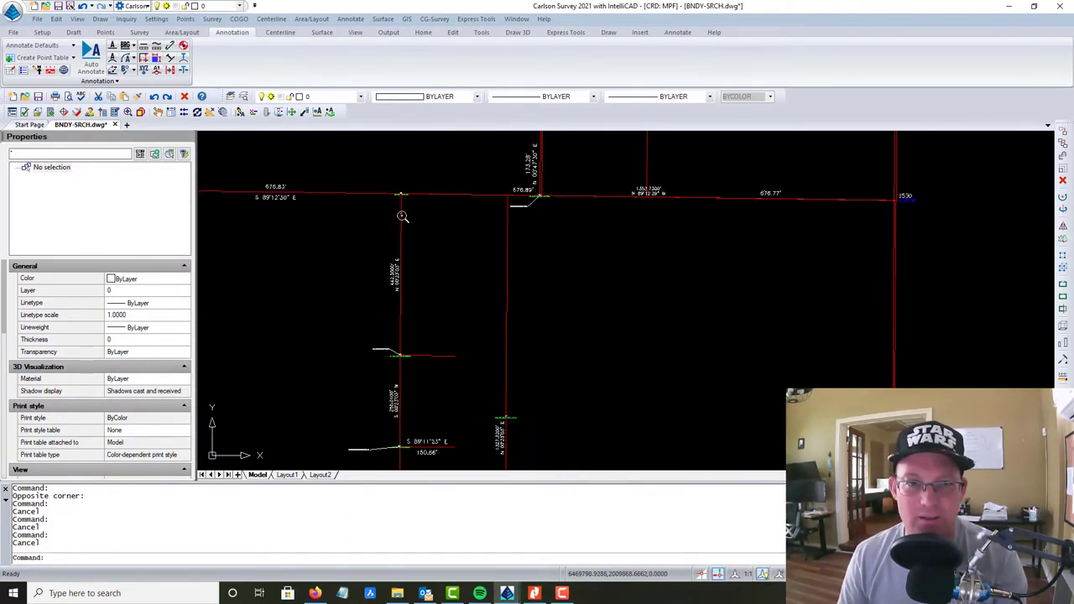
pyautogui.scroll(2, 394, 183)
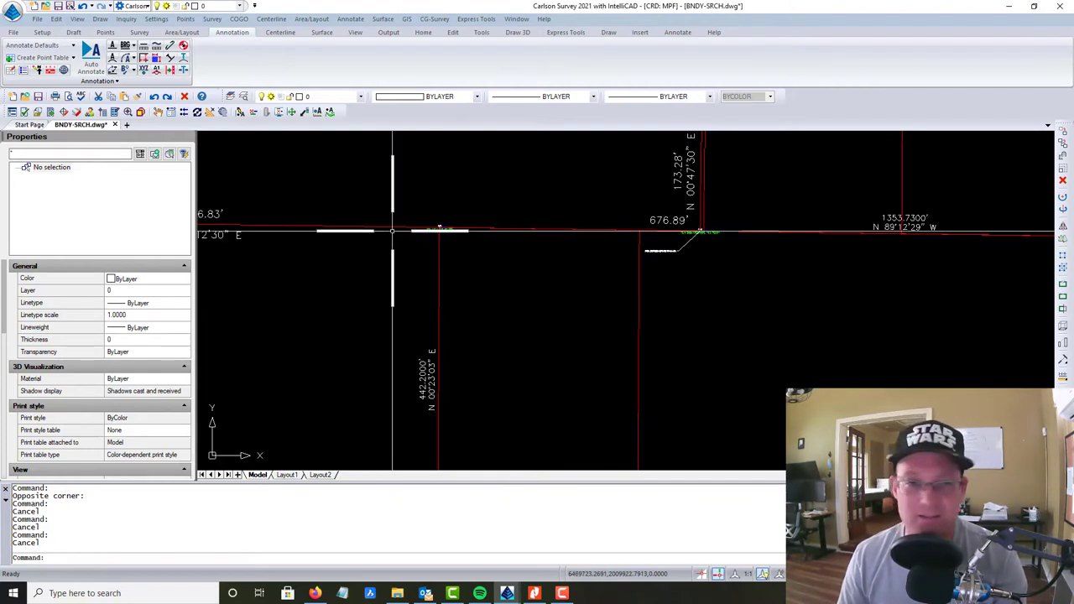
pyautogui.scroll(4, 422, 230)
pyautogui.scroll(1, 495, 231)
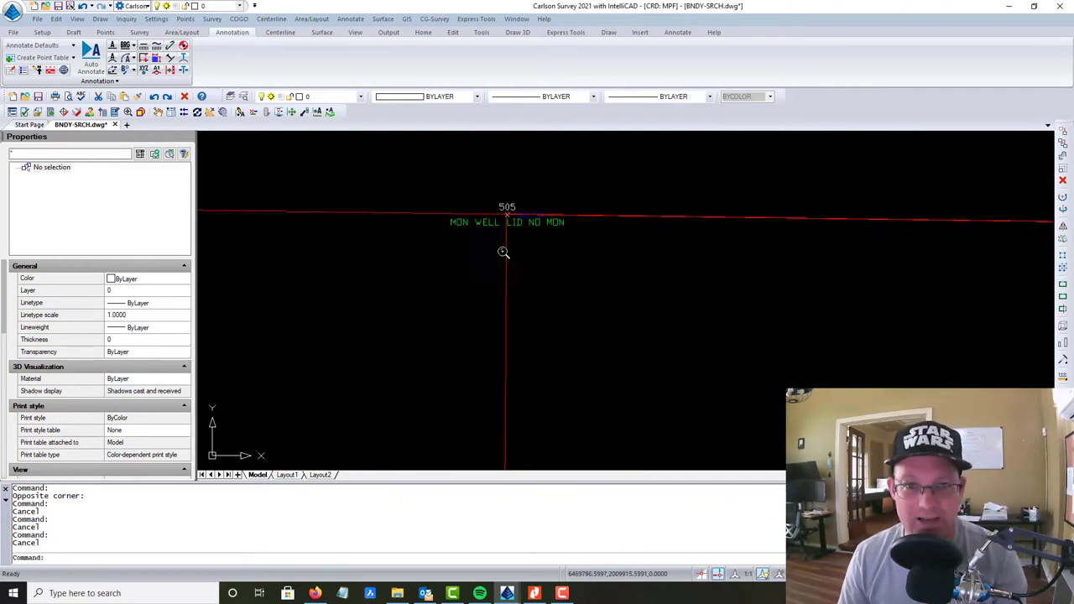
pyautogui.scroll(1, 489, 249)
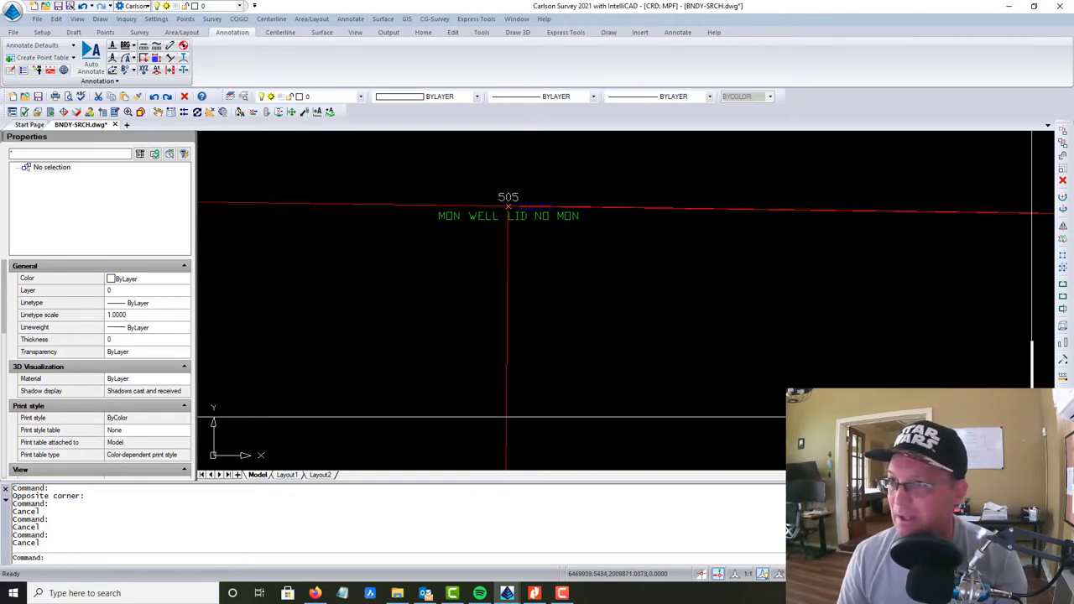
# Show the 036_m_088 plat's upper portion with the basis of bearings and Tuolumne Road lots
pyautogui.click(534, 593)
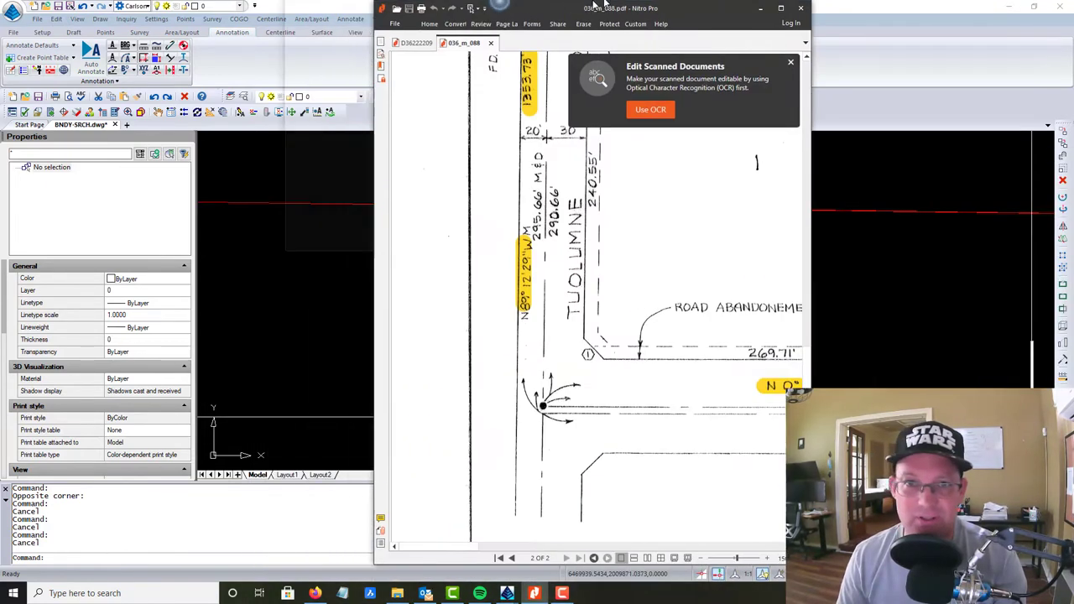
pyautogui.keyDown('ctrl'); pyautogui.scroll(-1, 547, 306); pyautogui.keyUp('ctrl')
pyautogui.scroll(1, 413, 330)
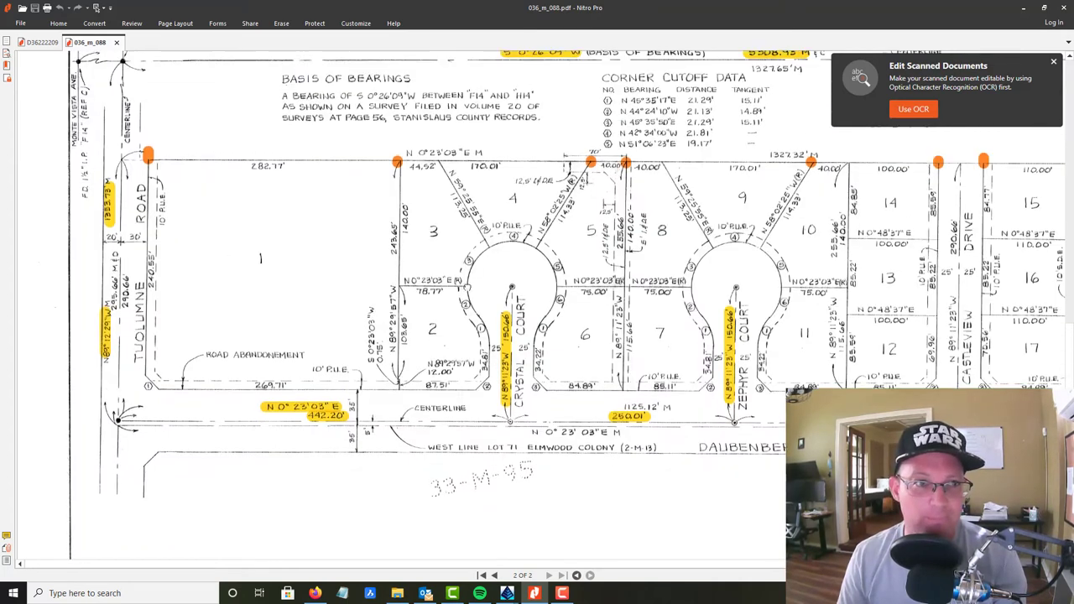
pyautogui.scroll(1, 413, 330)
pyautogui.scroll(2, 413, 330)
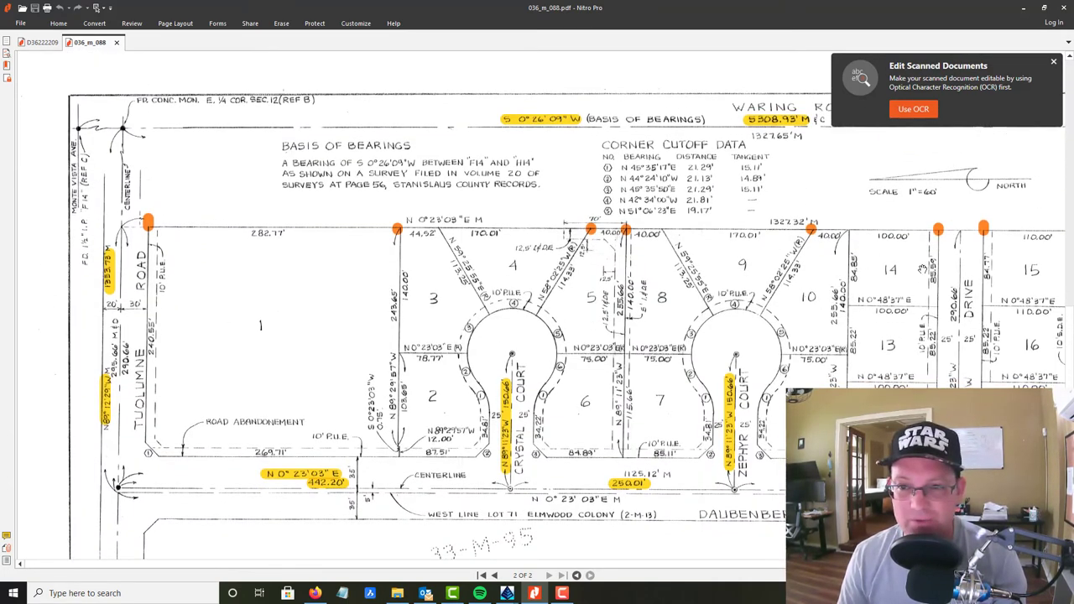
pyautogui.scroll(-1, 600, 284)
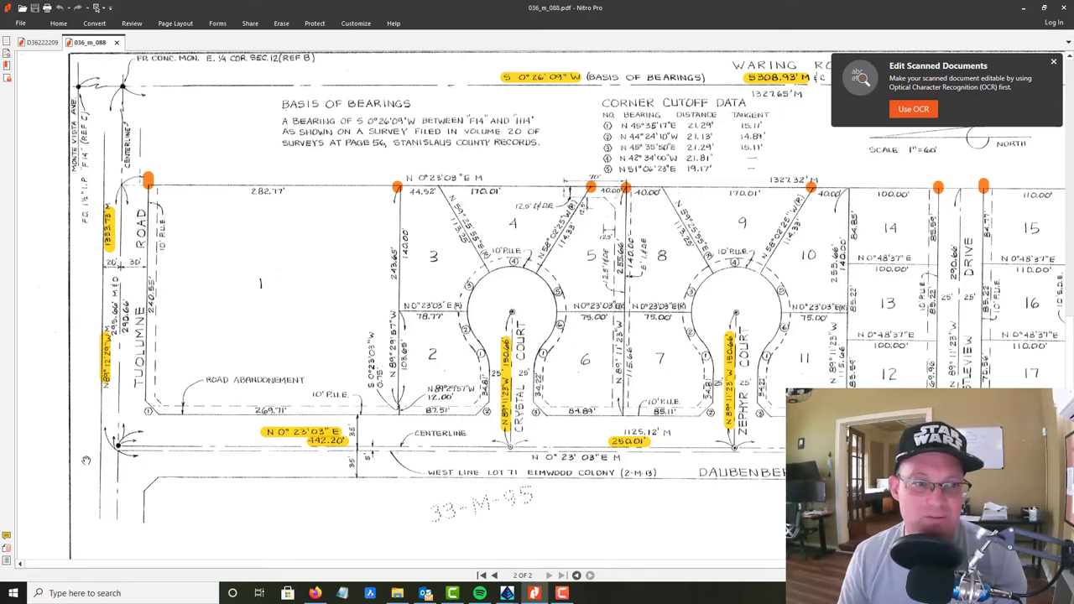
# Return to the survey drawing and pan toward the north boundary corners
pyautogui.click(1018, 13)
pyautogui.scroll(5, 912, 282)
pyautogui.scroll(-2, 733, 283)
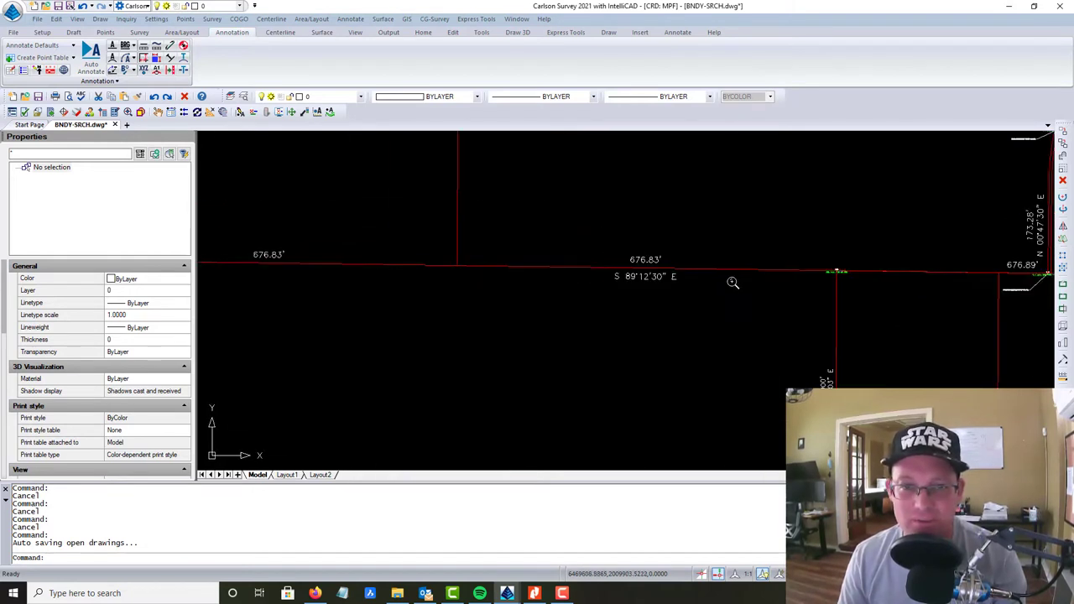
pyautogui.scroll(-2, 733, 283)
pyautogui.moveTo(731, 281)
pyautogui.mouseDown(button='middle')
pyautogui.moveTo(489, 243)
pyautogui.moveTo(451, 270)
pyautogui.mouseUp(button='middle')
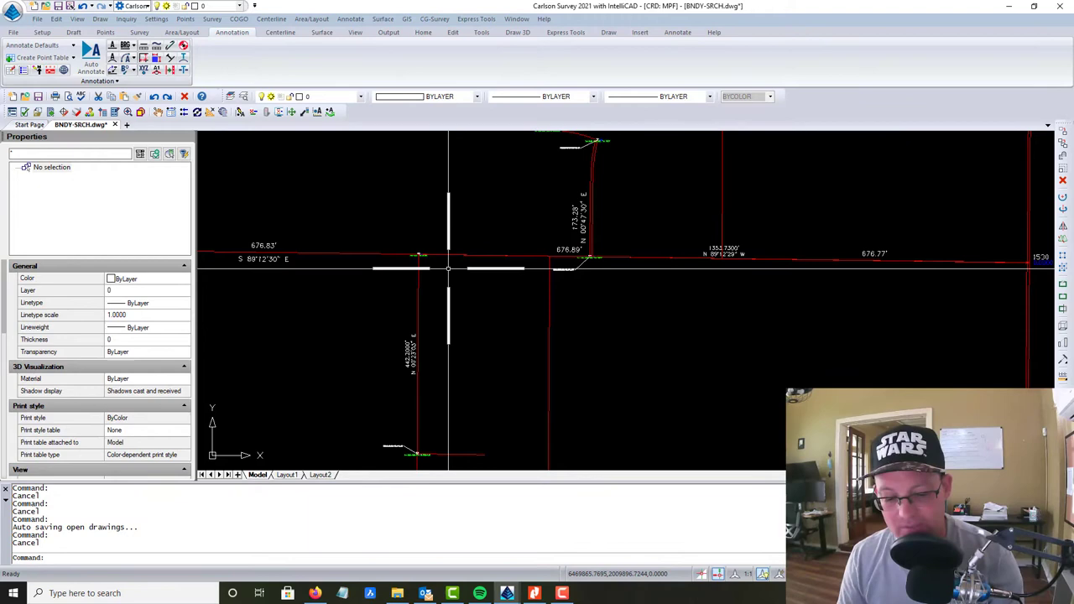
# Draw a 290.66 ft test circle centred on corner point 505
pyautogui.write('C')
pyautogui.press('Return')
pyautogui.scroll(2, 454, 277)
pyautogui.scroll(3, 461, 290)
pyautogui.scroll(3, 314, 293)
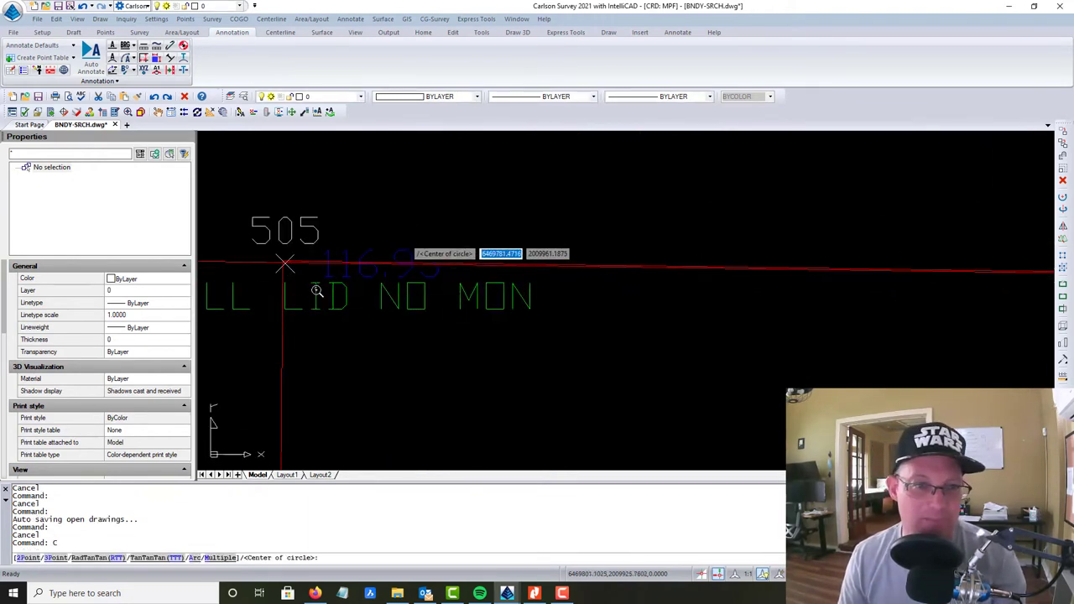
pyautogui.scroll(2, 283, 235)
pyautogui.scroll(2, 297, 227)
pyautogui.scroll(2, 307, 228)
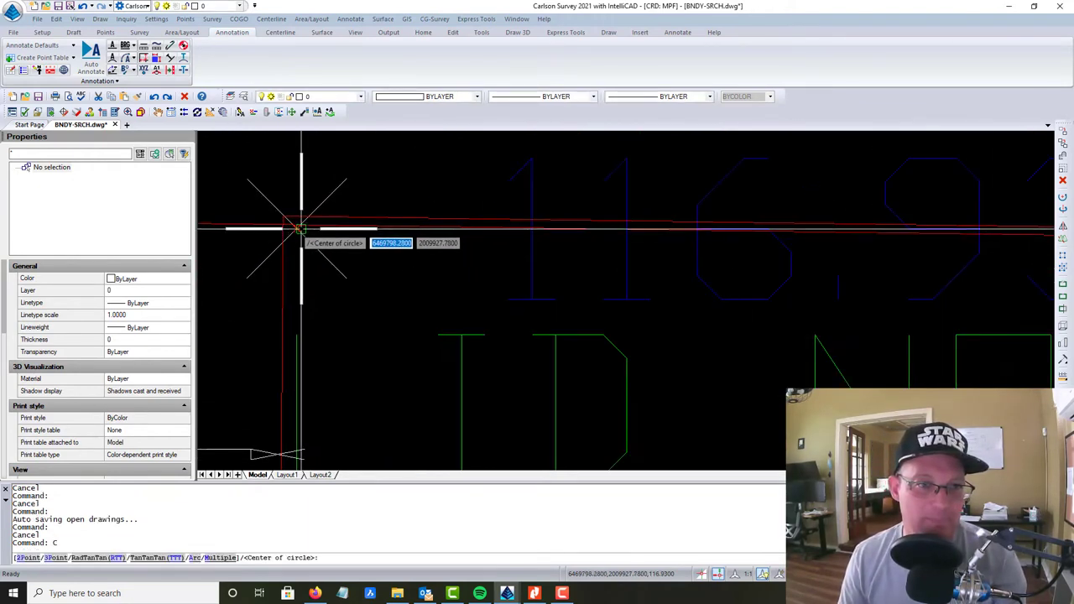
pyautogui.click(298, 229)
pyautogui.write('290.66')
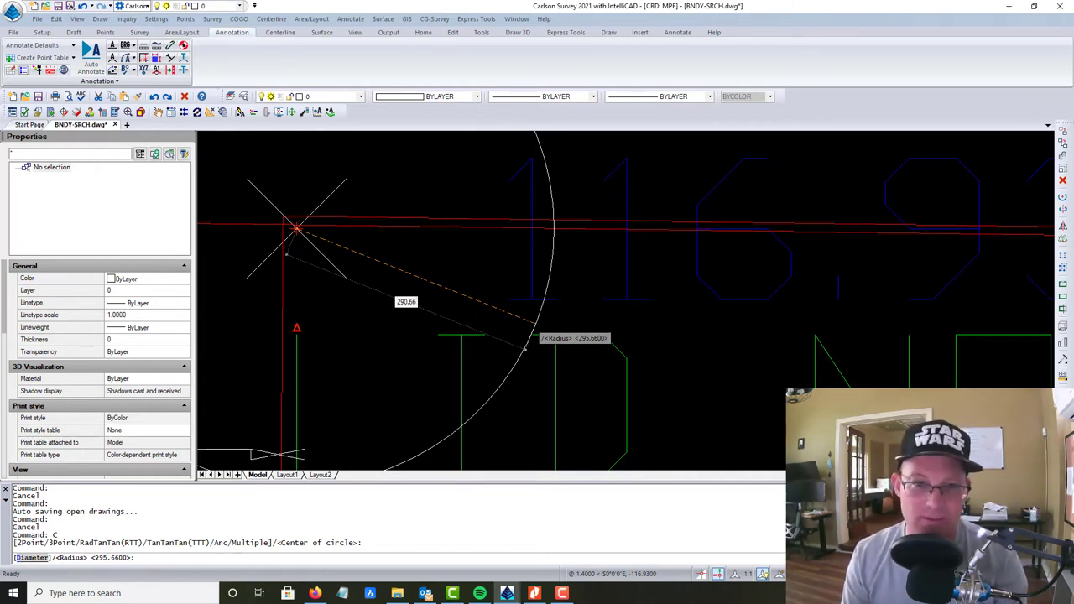
pyautogui.press('Return')
# Check where the test circle meets the north boundary, then erase it
pyautogui.scroll(-3, 672, 221)
pyautogui.scroll(-3, 672, 221)
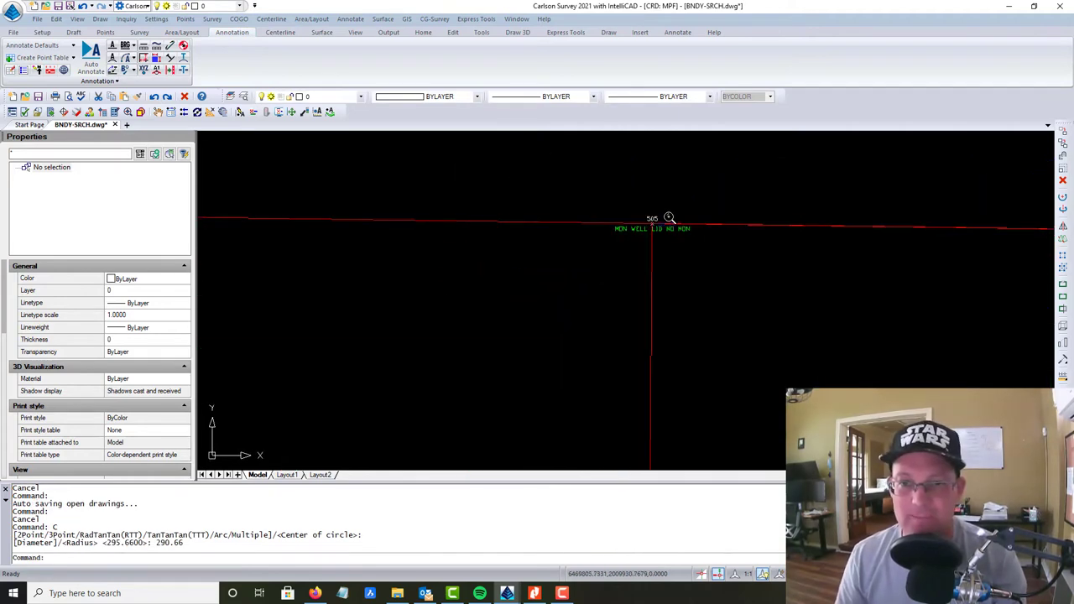
pyautogui.scroll(-2, 830, 255)
pyautogui.scroll(-2, 830, 254)
pyautogui.moveTo(778, 259); pyautogui.dragTo(479, 257, button='middle')
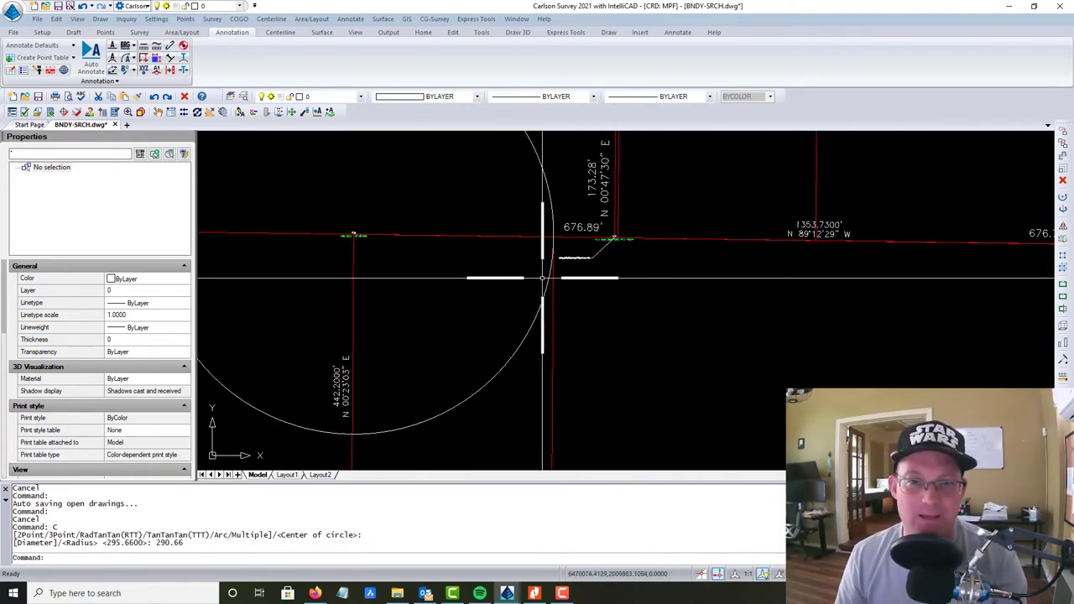
pyautogui.click(539, 361)
pyautogui.click(475, 324)
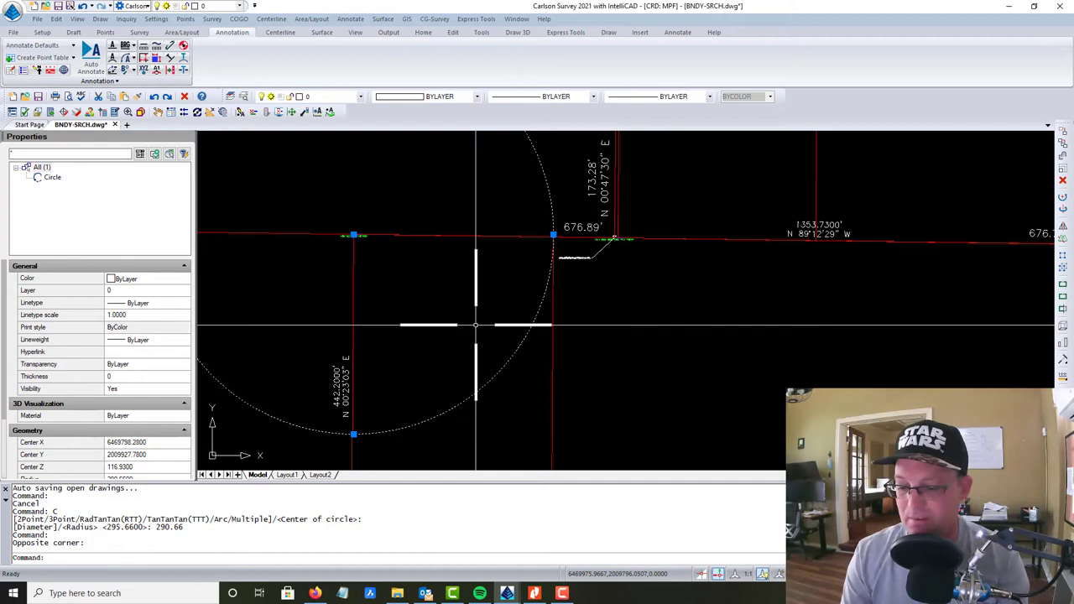
pyautogui.press('Delete')
# Pan along the north boundary near the 676.89' call to review the lines
pyautogui.moveTo(621, 361); pyautogui.dragTo(534, 342, button='middle')
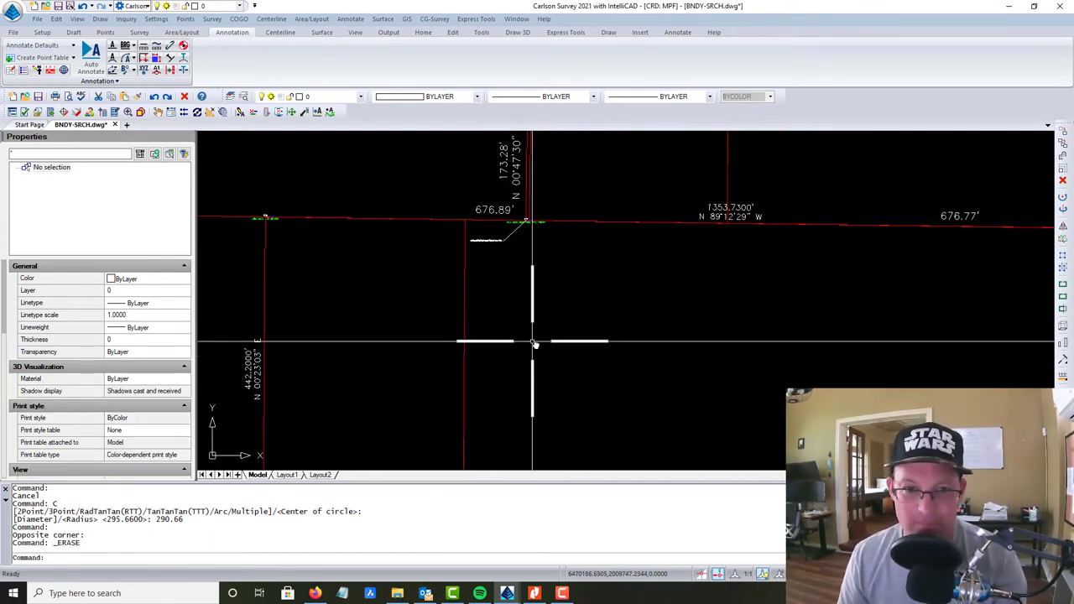
pyautogui.moveTo(527, 394); pyautogui.dragTo(501, 367, button='middle')
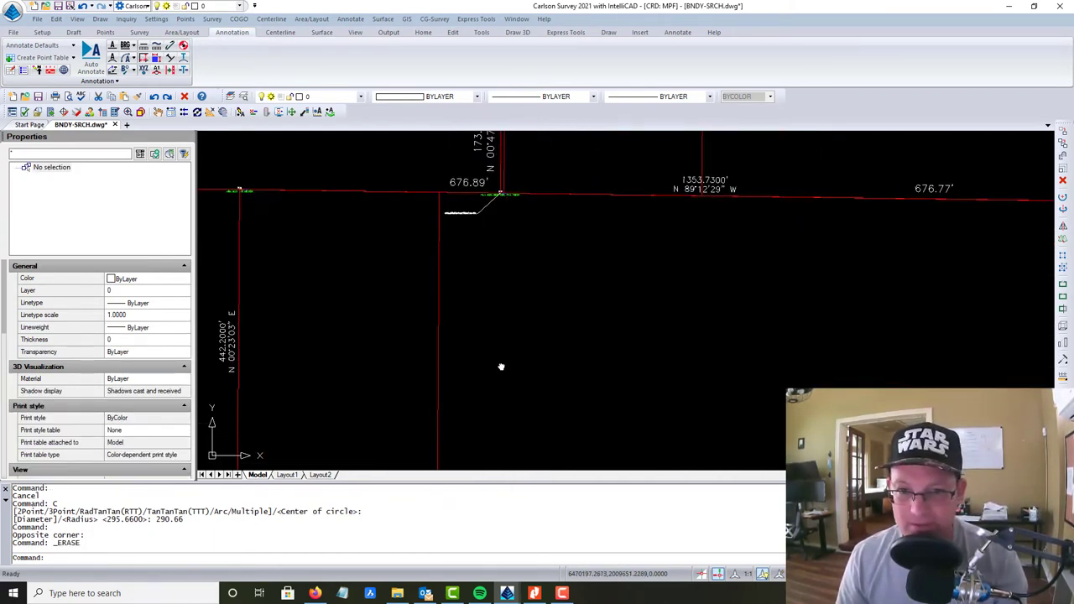
pyautogui.scroll(-2, 503, 369)
pyautogui.moveTo(548, 398)
pyautogui.mouseDown(button='middle')
pyautogui.moveTo(469, 359)
pyautogui.moveTo(464, 377)
pyautogui.mouseUp(button='middle')
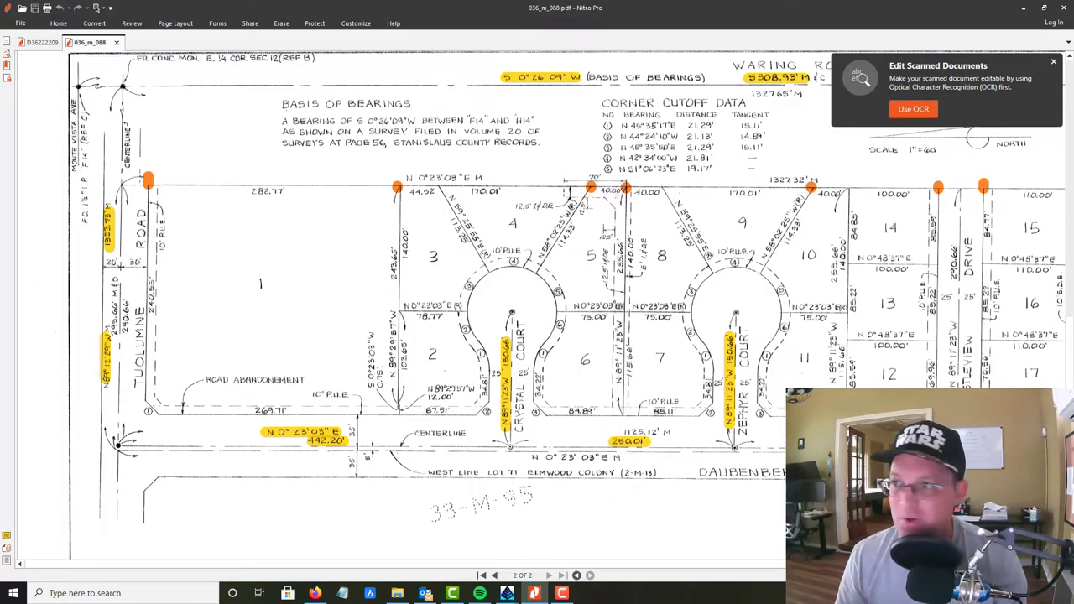
# Show the D36222209 document's Exhibit A legal description for the portion of lot 71
pyautogui.click(37, 43)
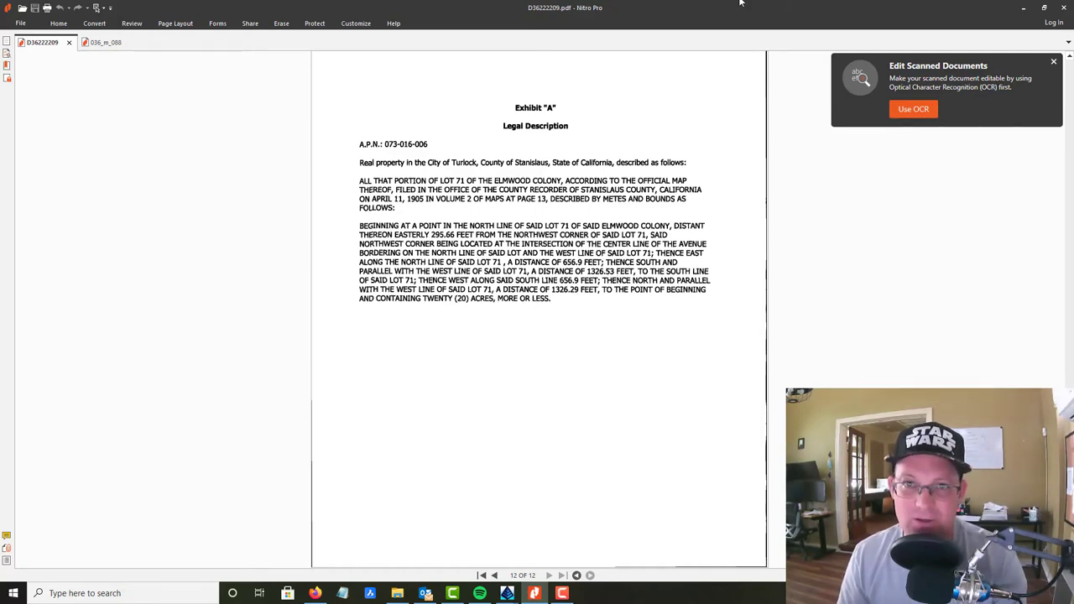
# Return to the survey drawing and centre the view on the north-line property corner
pyautogui.hotkey('alt', 'Tab')
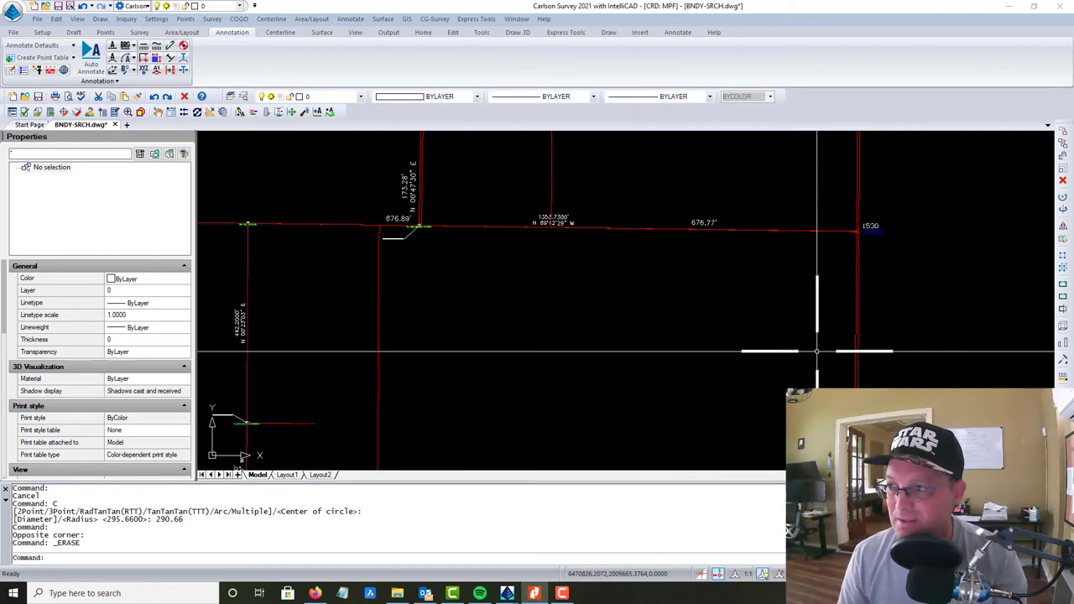
pyautogui.scroll(-2, 503, 277)
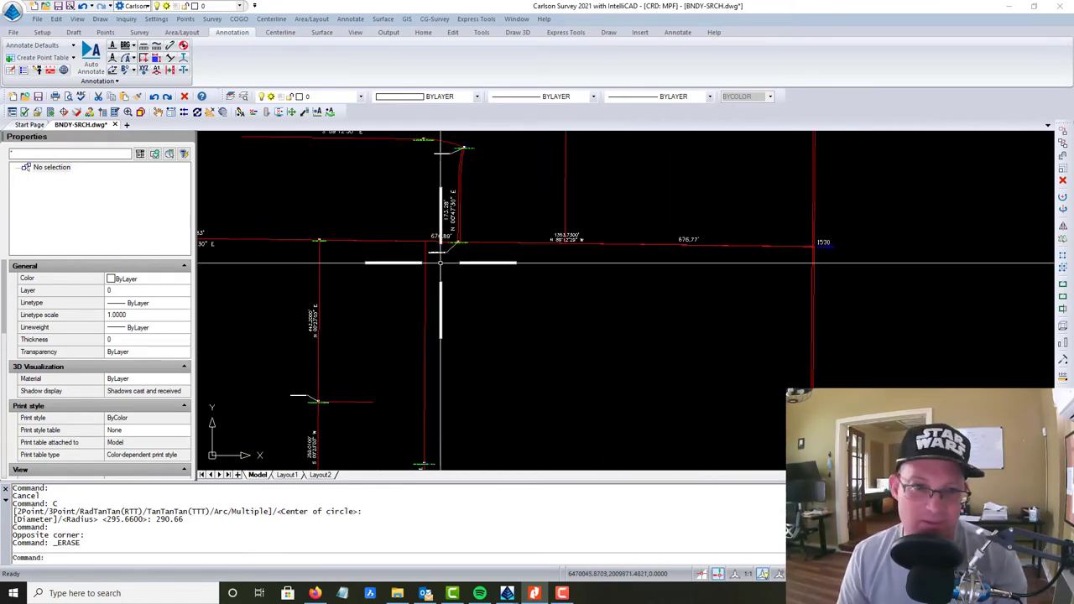
pyautogui.scroll(3, 461, 257)
pyautogui.scroll(2, 501, 319)
pyautogui.moveTo(501, 318); pyautogui.dragTo(537, 305, button='middle')
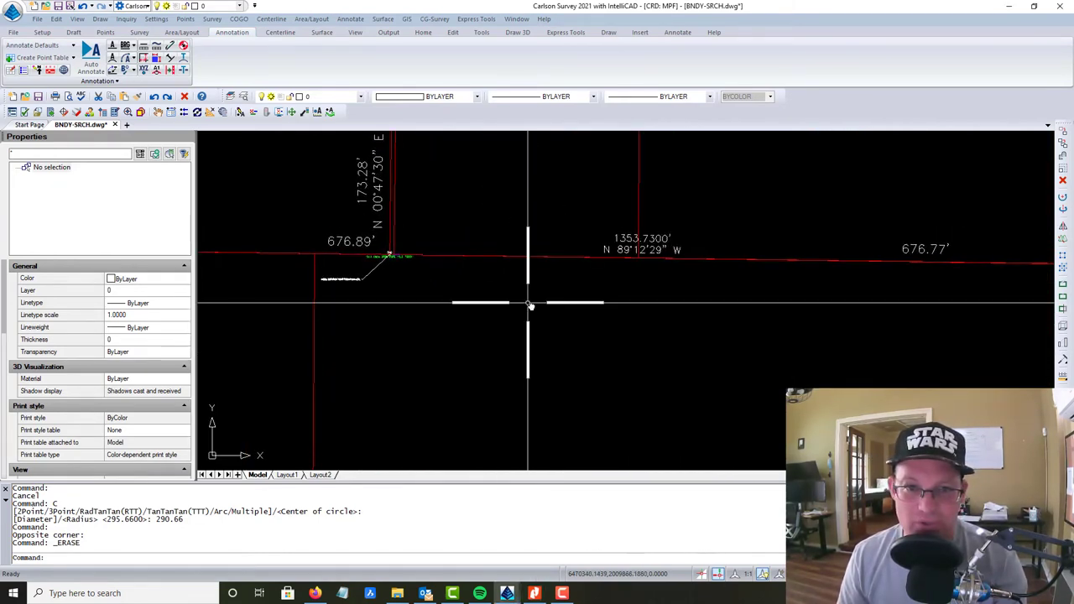
pyautogui.press('Escape')
pyautogui.scroll(2, 390, 260)
pyautogui.moveTo(277, 305); pyautogui.dragTo(616, 351, button='middle')
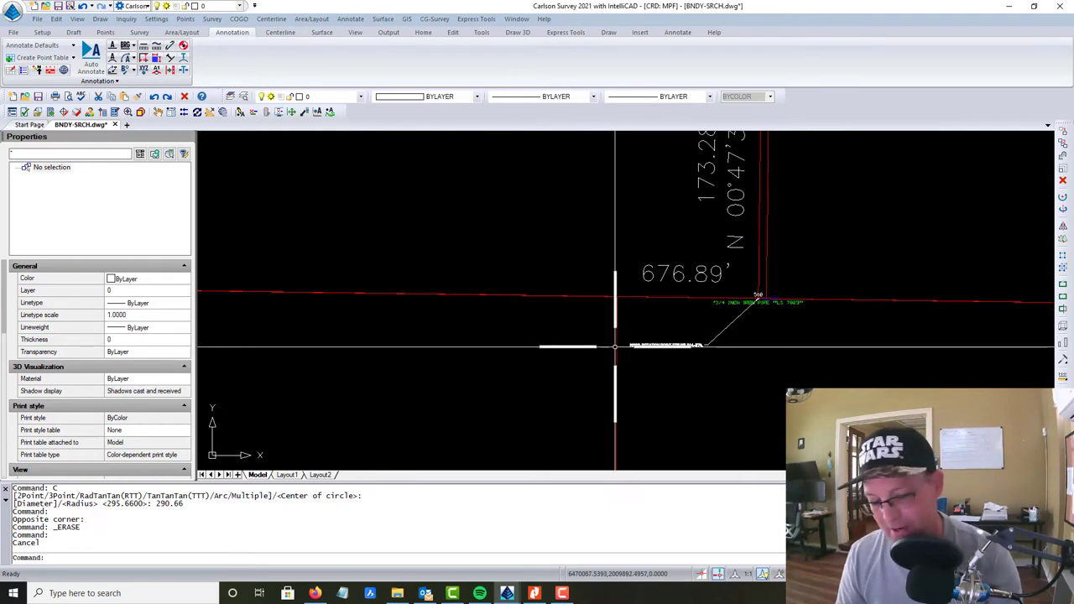
# Draw a 656.9 ft check circle centred on the north-line corner
pyautogui.write('c')
pyautogui.press('Return')
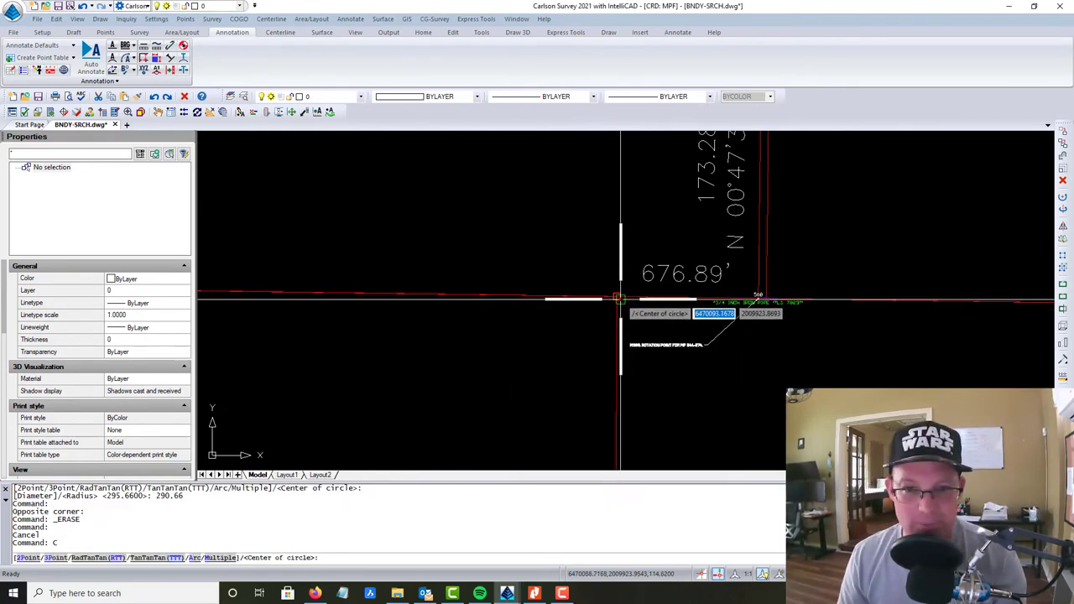
pyautogui.click(616, 297)
pyautogui.moveTo(842, 427); pyautogui.dragTo(628, 346, button='middle')
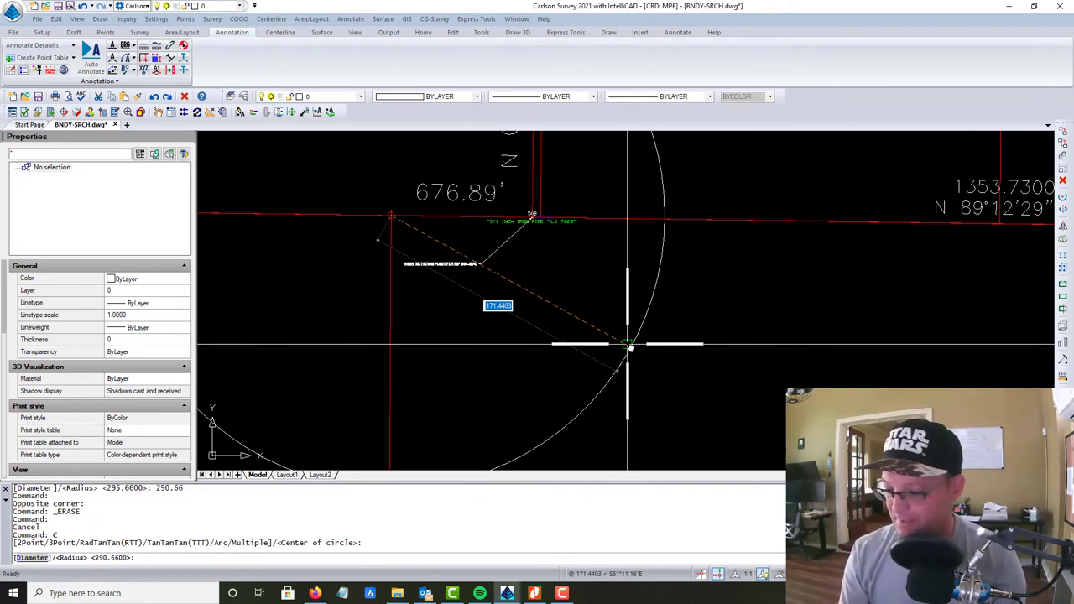
pyautogui.write('656.9')
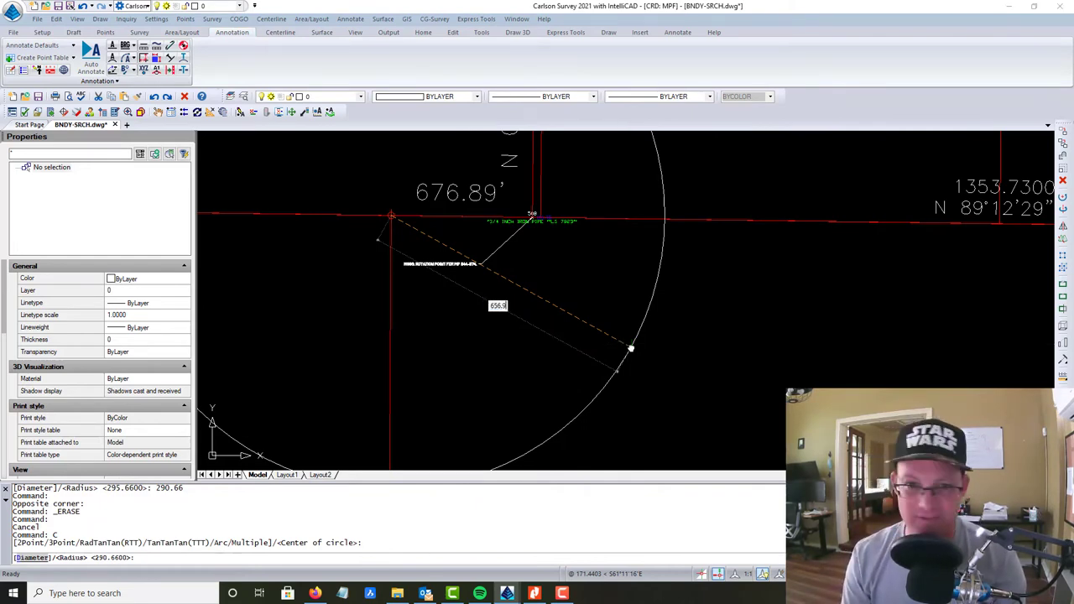
pyautogui.press('Return')
pyautogui.scroll(-5, 629, 343)
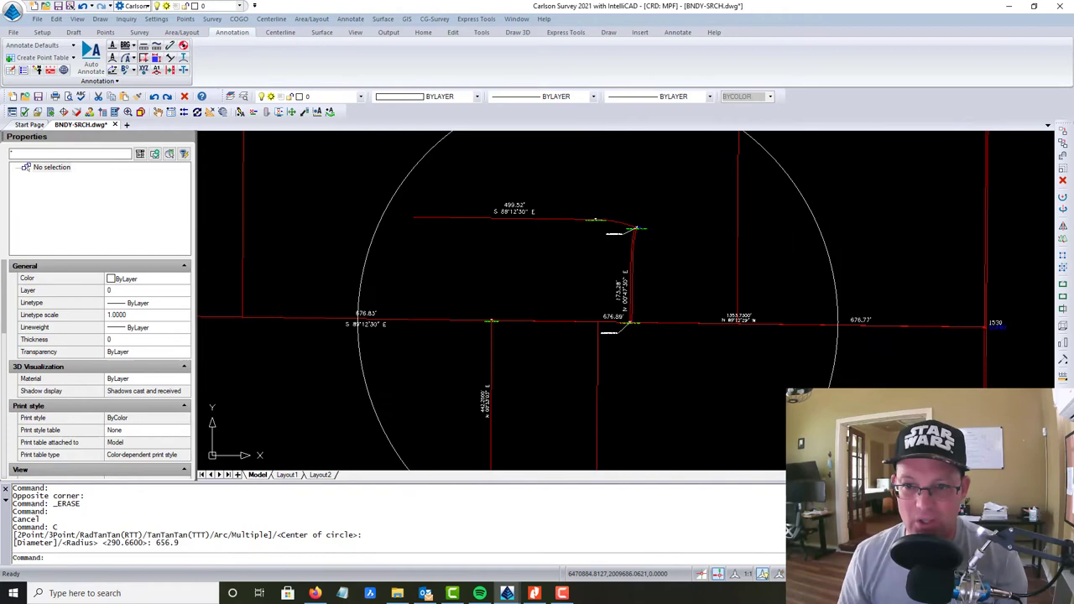
pyautogui.moveTo(504, 168); pyautogui.dragTo(456, 211, button='middle')
# Draw a second 656.9 ft check circle centred on the corner at point 1528
pyautogui.scroll(-3, 431, 322)
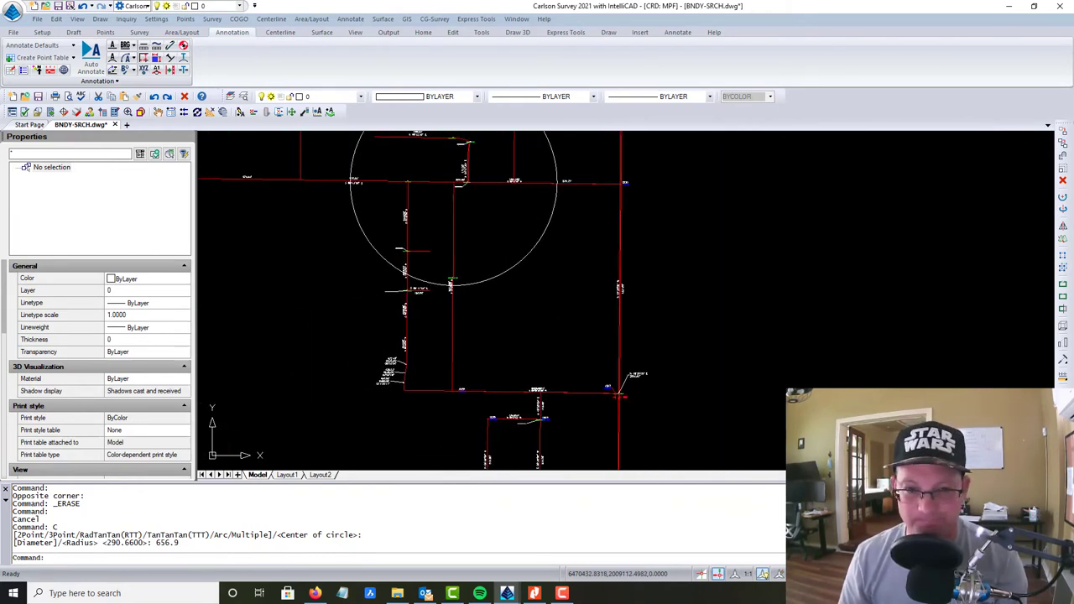
pyautogui.scroll(2, 510, 319)
pyautogui.scroll(3, 460, 382)
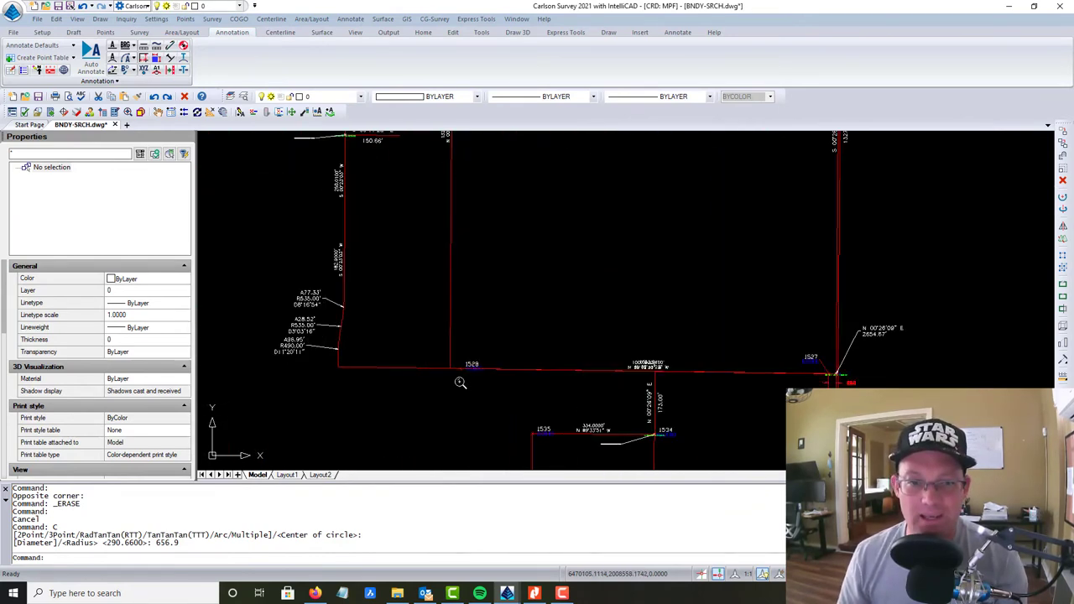
pyautogui.scroll(5, 460, 383)
pyautogui.moveTo(453, 386); pyautogui.dragTo(462, 444, button='middle')
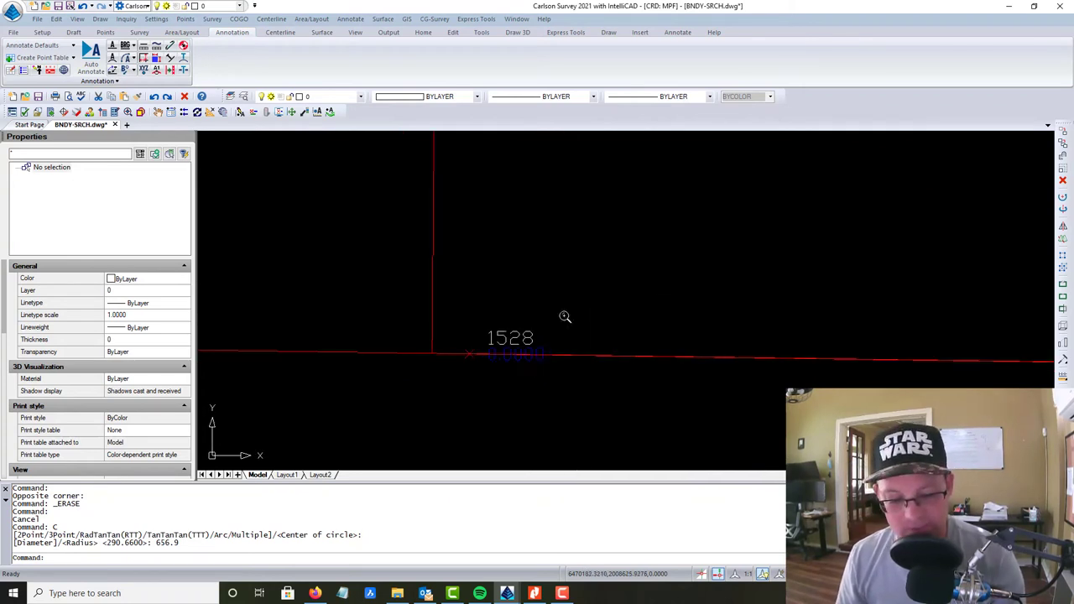
pyautogui.write('c')
pyautogui.press('Return')
pyautogui.scroll(1, 450, 353)
pyautogui.scroll(1, 419, 357)
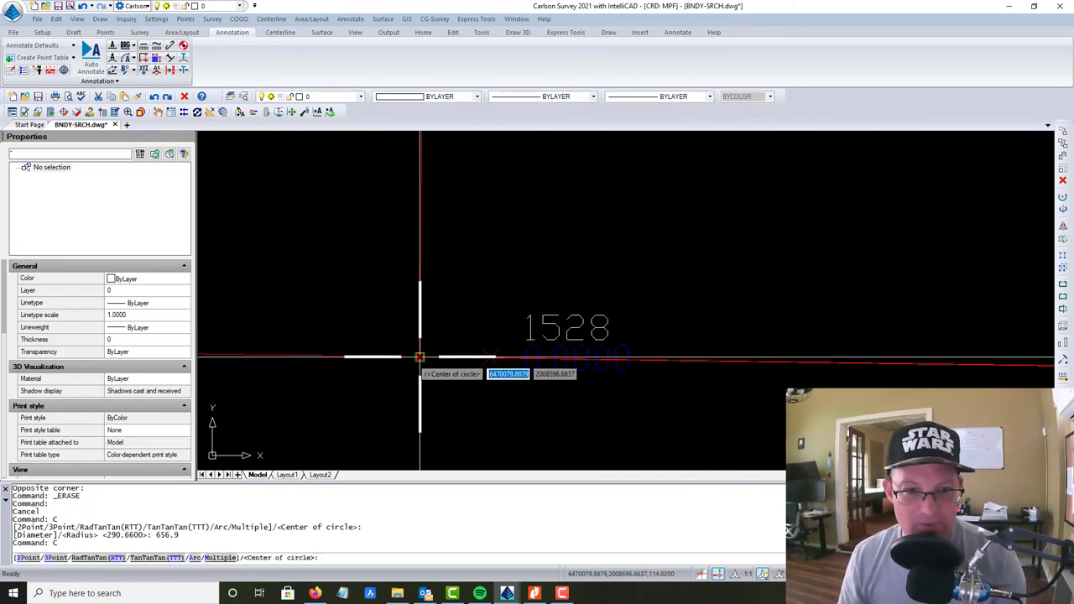
pyautogui.click(420, 357)
pyautogui.write('656.')
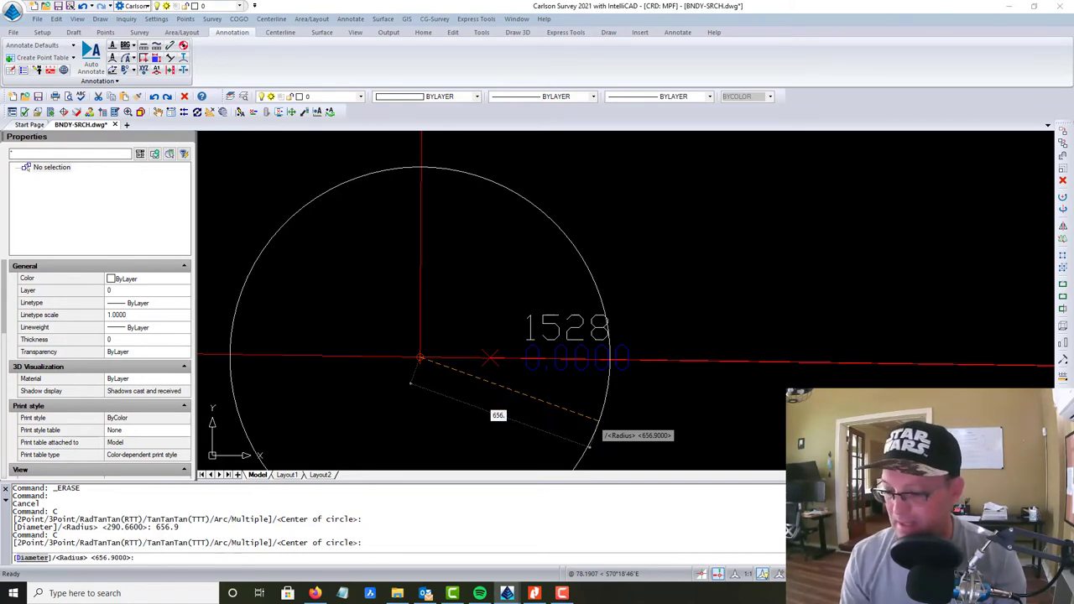
pyautogui.write('9')
pyautogui.press('Return')
# Frame both circles and begin a connecting line between them
pyautogui.scroll(-1, 597, 420)
pyautogui.scroll(-1, 619, 342)
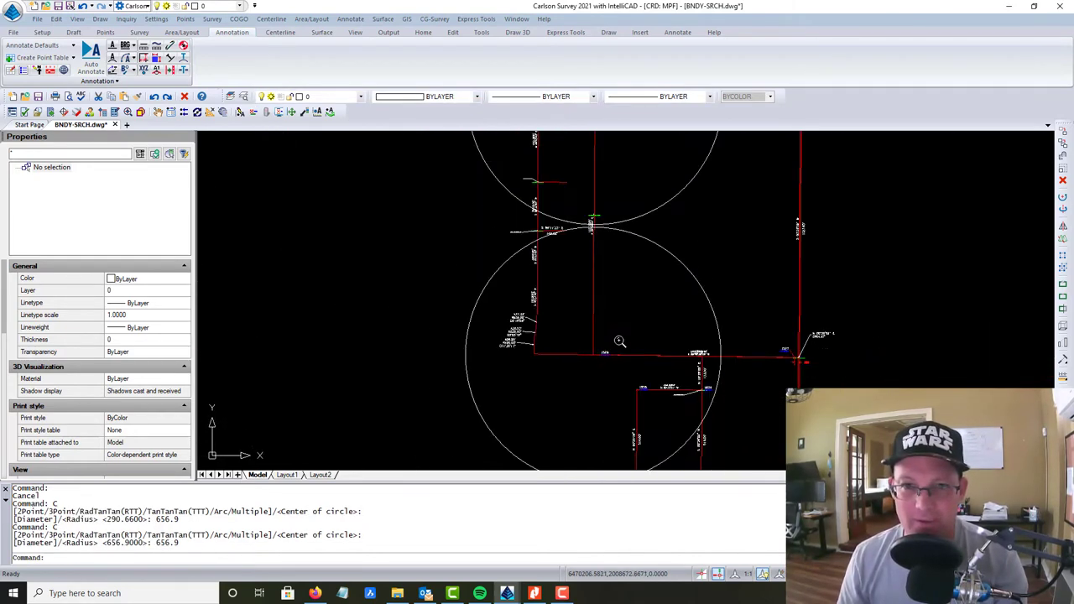
pyautogui.moveTo(620, 342); pyautogui.dragTo(535, 437, button='middle')
pyautogui.press('Escape')
pyautogui.write('l')
pyautogui.press('Return')
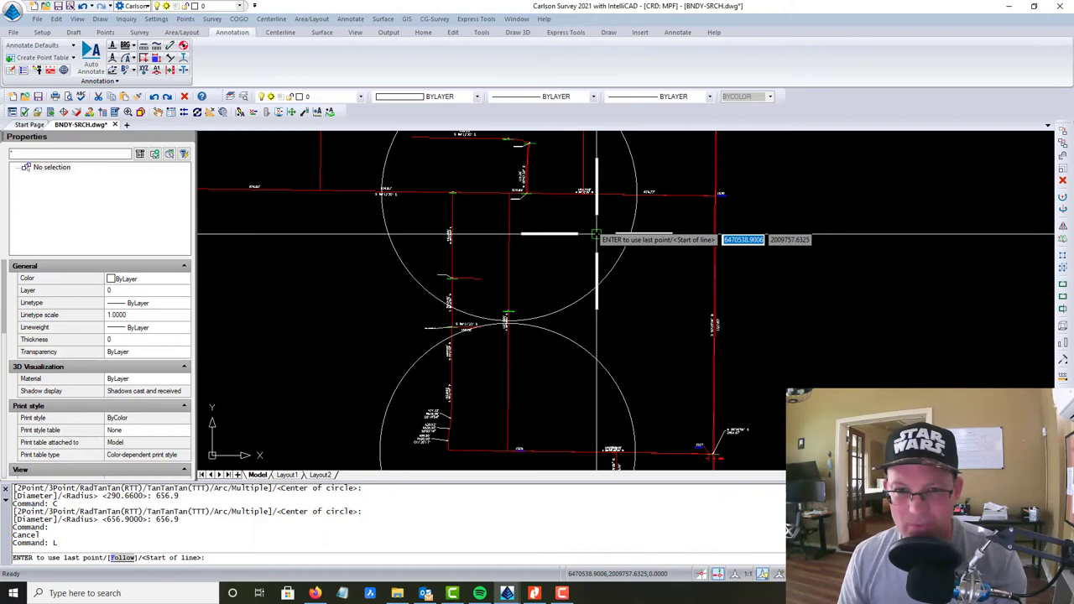
# Draw the line from the upper circle/north-line intersection to the lower circle/south-line intersection
pyautogui.click(637, 195)
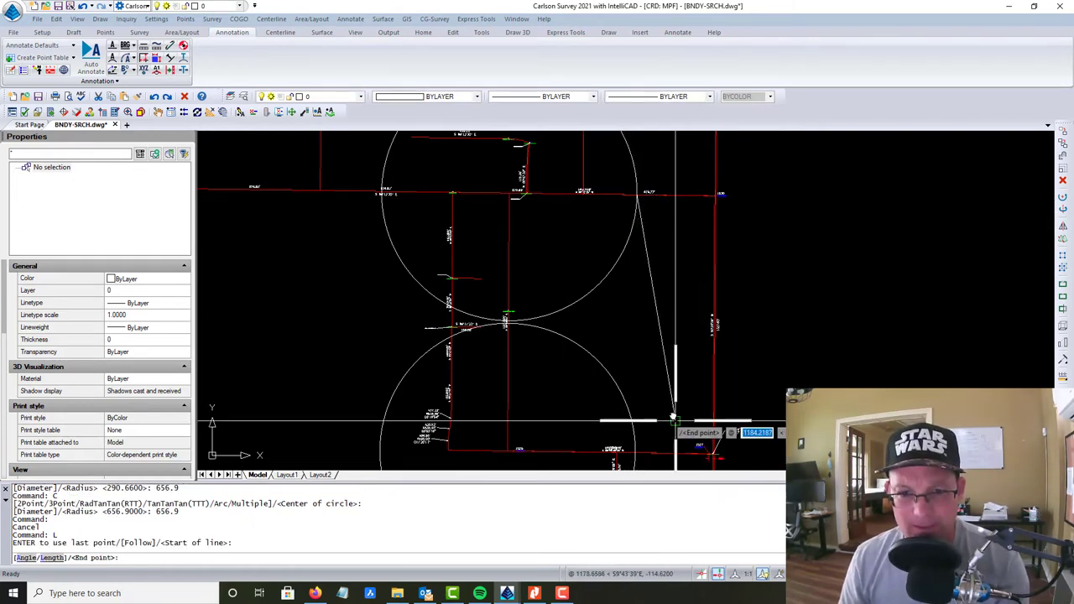
pyautogui.scroll(2, 638, 394)
pyautogui.scroll(2, 587, 365)
pyautogui.scroll(1, 577, 359)
pyautogui.scroll(1, 573, 354)
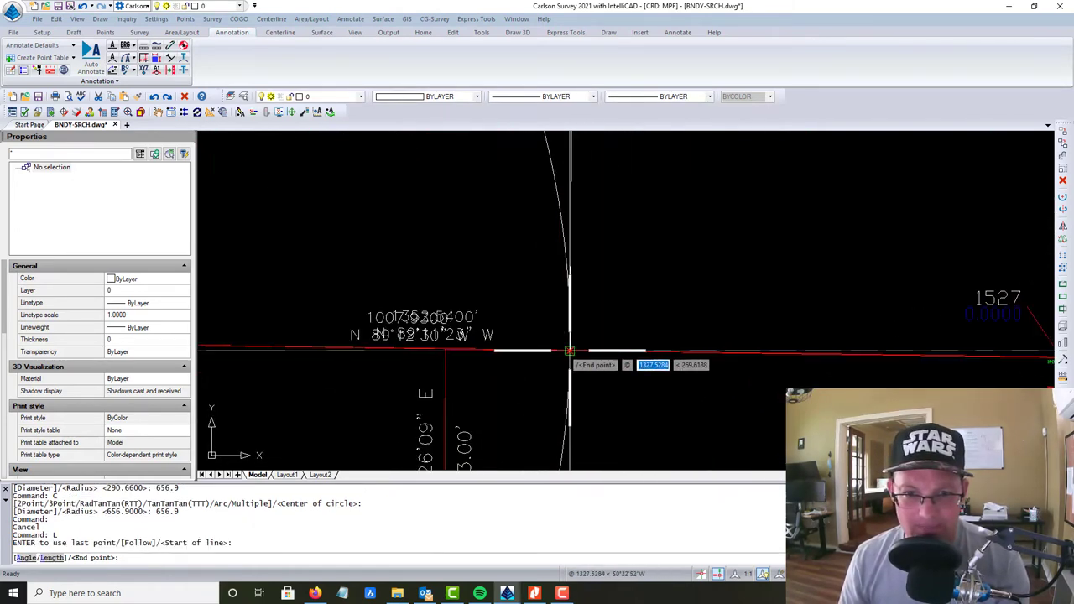
pyautogui.click(569, 351)
pyautogui.press('Escape')
# Erase both check circles and select the line to read its 1327.53 ft length
pyautogui.moveTo(579, 416); pyautogui.dragTo(544, 415)
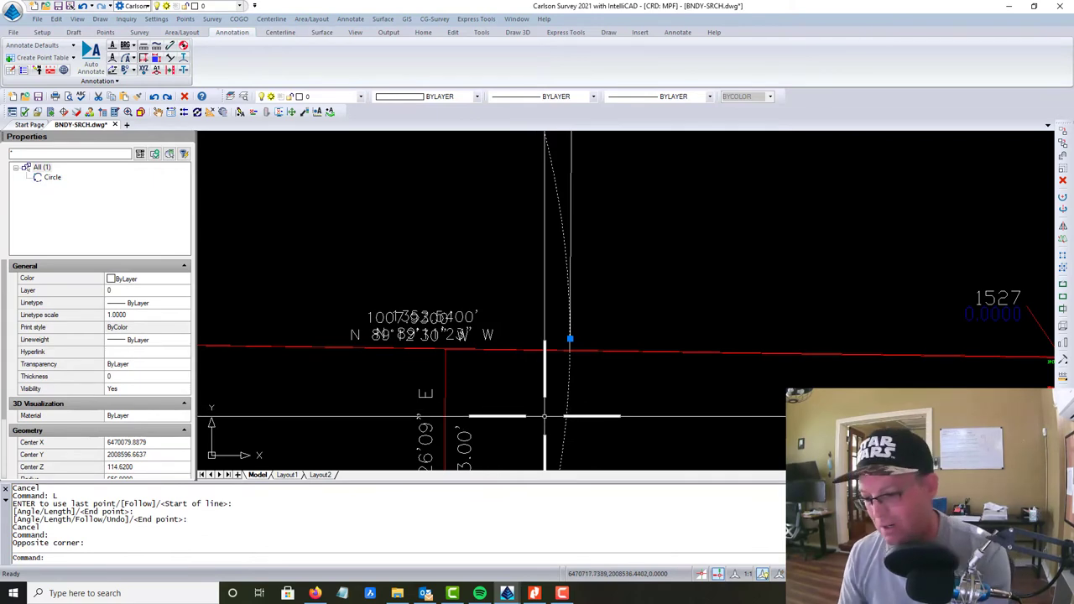
pyautogui.press('Delete')
pyautogui.scroll(-3, 545, 394)
pyautogui.scroll(-2, 515, 420)
pyautogui.click(509, 368)
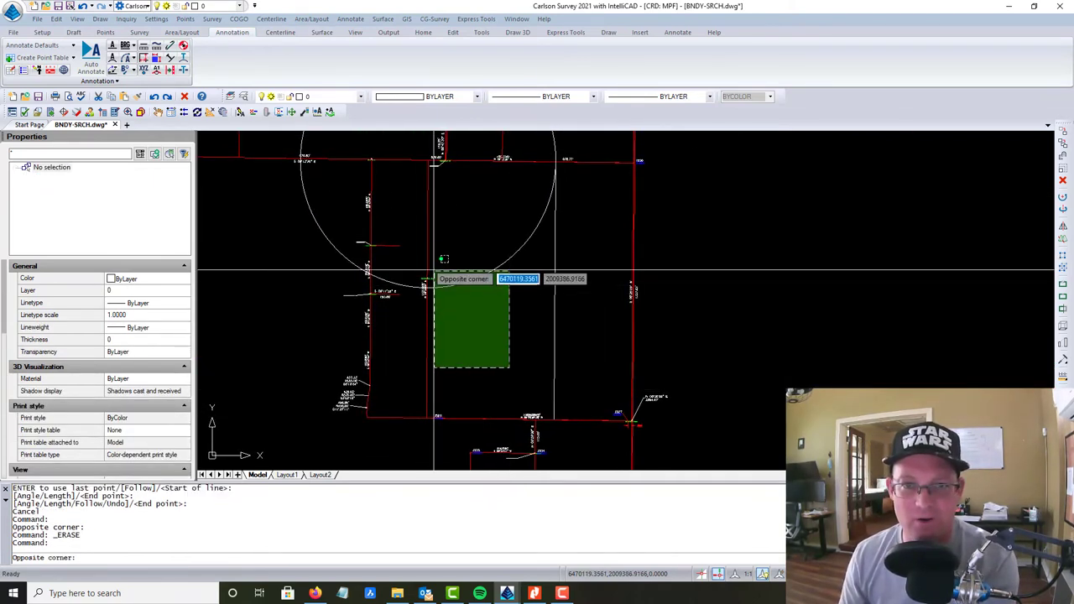
pyautogui.click(434, 271)
pyautogui.press('Delete')
pyautogui.click(601, 361)
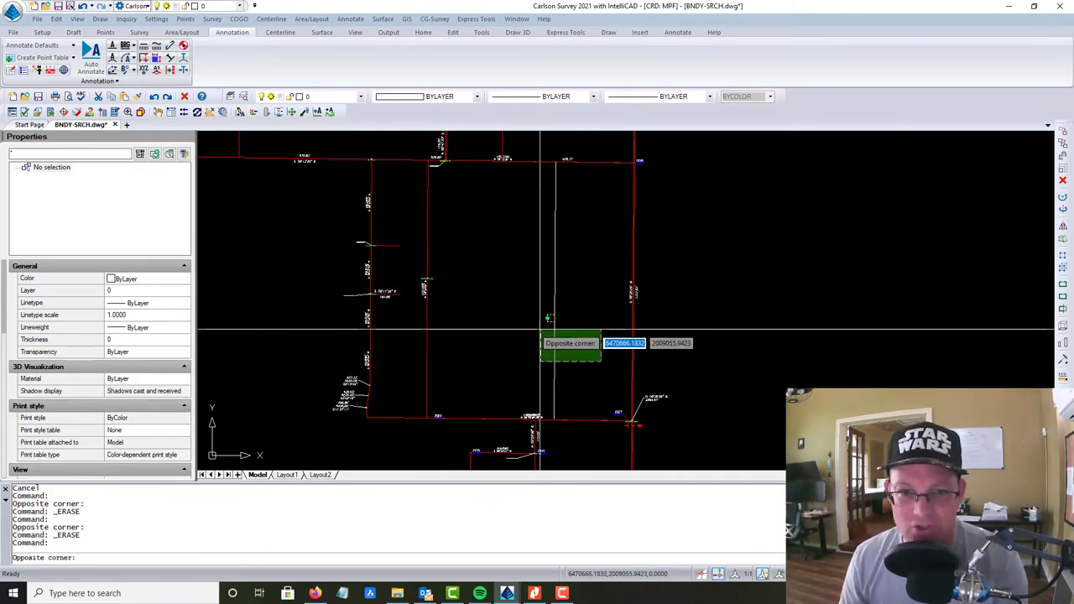
pyautogui.click(541, 331)
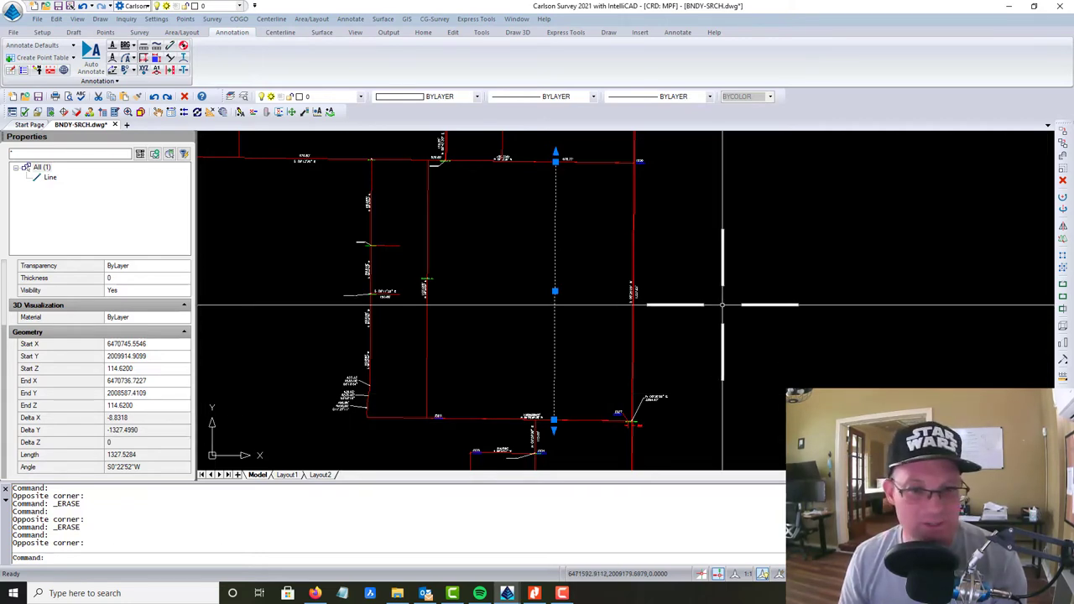
pyautogui.press('Escape')
pyautogui.scroll(3, 554, 419)
pyautogui.scroll(3, 545, 404)
pyautogui.scroll(3, 559, 398)
pyautogui.moveTo(602, 285); pyautogui.dragTo(482, 306, button='middle')
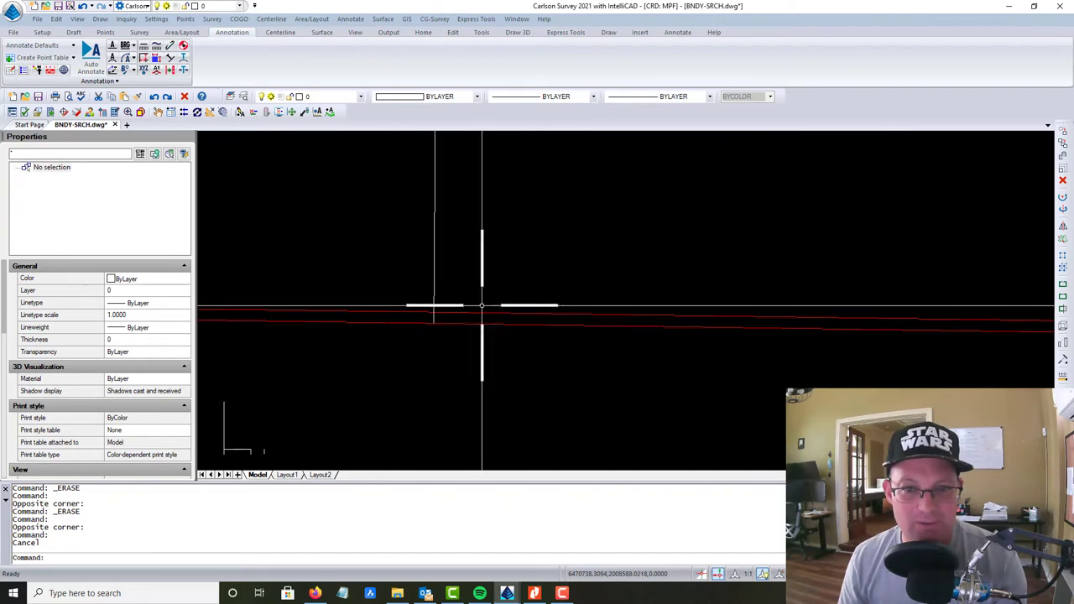
pyautogui.scroll(-3, 482, 305)
pyautogui.scroll(-3, 580, 331)
pyautogui.scroll(3, 568, 342)
pyautogui.scroll(3, 666, 346)
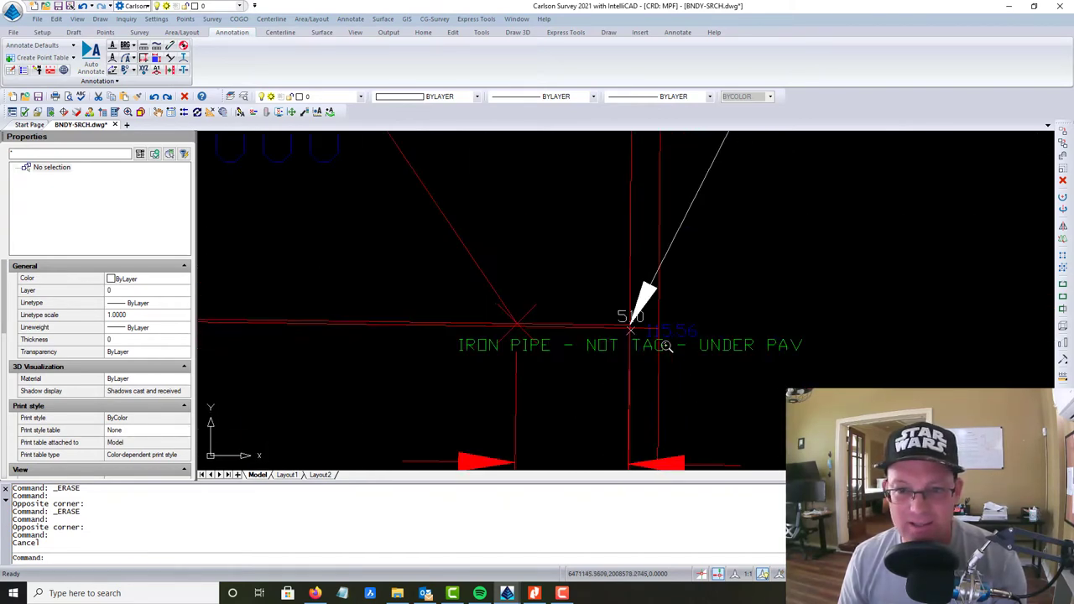
pyautogui.scroll(2, 647, 332)
pyautogui.scroll(2, 640, 302)
pyautogui.scroll(2, 651, 327)
pyautogui.scroll(1, 654, 330)
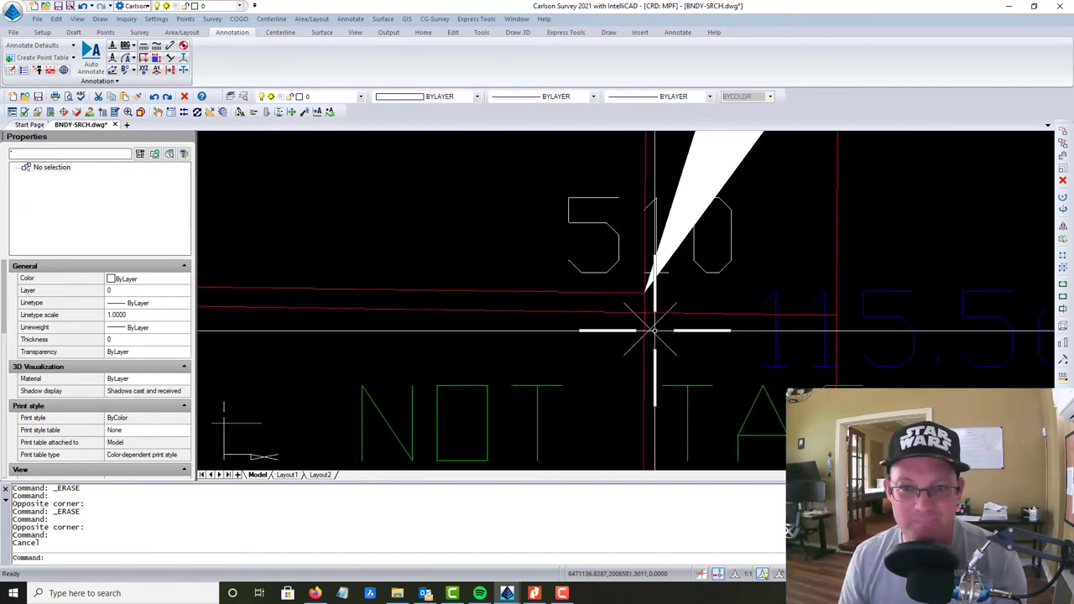
pyautogui.scroll(-3, 655, 330)
pyautogui.moveTo(359, 353)
pyautogui.mouseDown(button='middle')
pyautogui.moveTo(692, 353)
pyautogui.moveTo(550, 290)
pyautogui.moveTo(708, 342)
pyautogui.mouseUp(button='middle')
pyautogui.click(722, 331)
pyautogui.press('Escape')
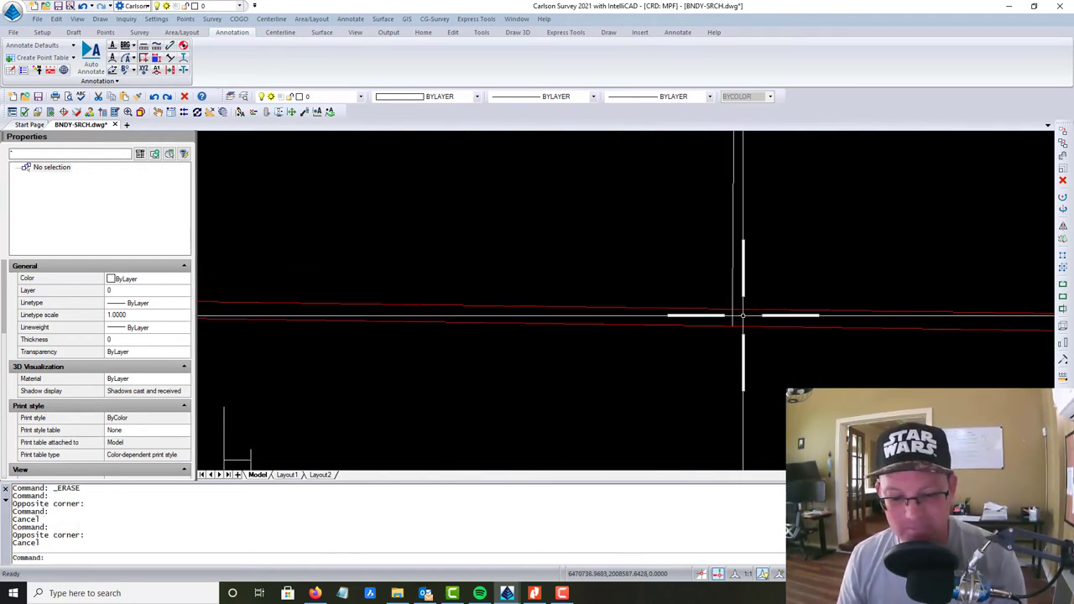
pyautogui.write('tr')
pyautogui.press('Return')
pyautogui.click(742, 315)
pyautogui.click(742, 310)
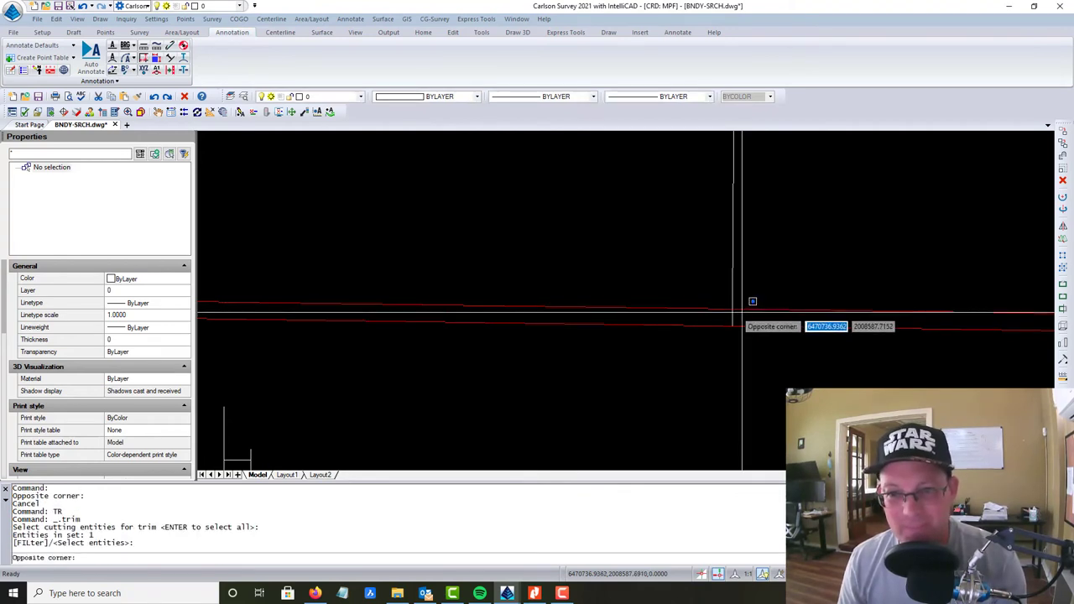
pyautogui.click(741, 309)
pyautogui.press('Return')
pyautogui.click(724, 311)
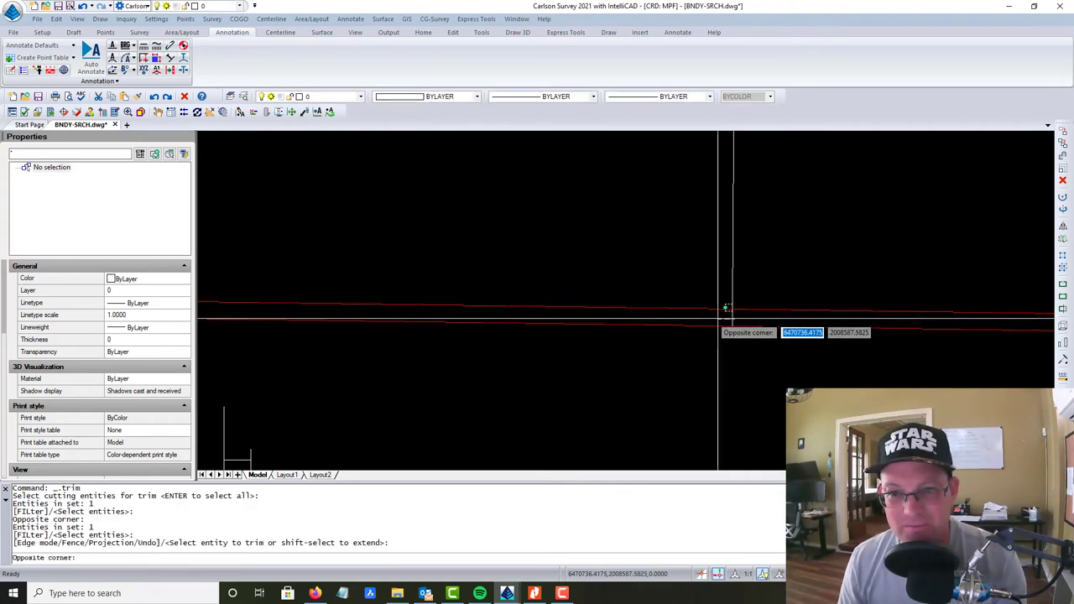
pyautogui.click(719, 317)
pyautogui.press('Escape')
pyautogui.click(695, 256)
pyautogui.click(210, 436)
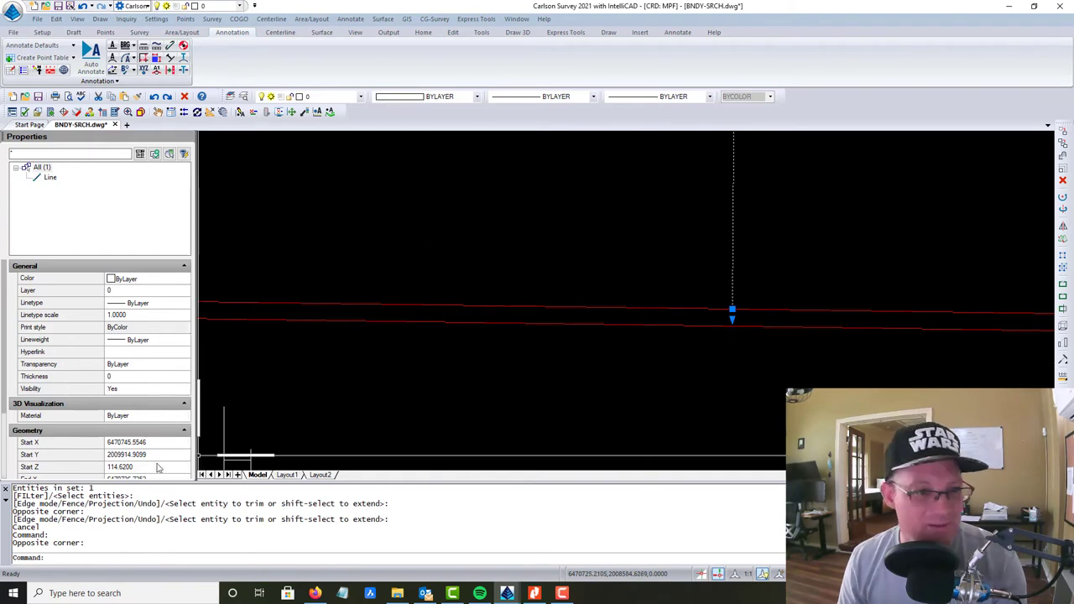
pyautogui.scroll(-3, 134, 454)
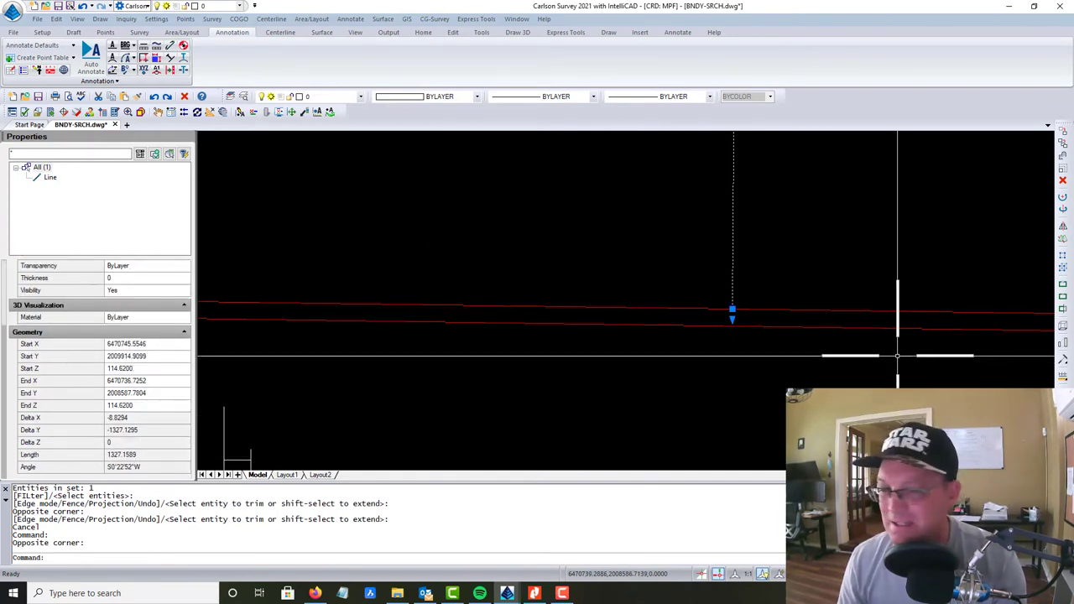
pyautogui.press('Escape')
pyautogui.write('u')
pyautogui.press('Return')
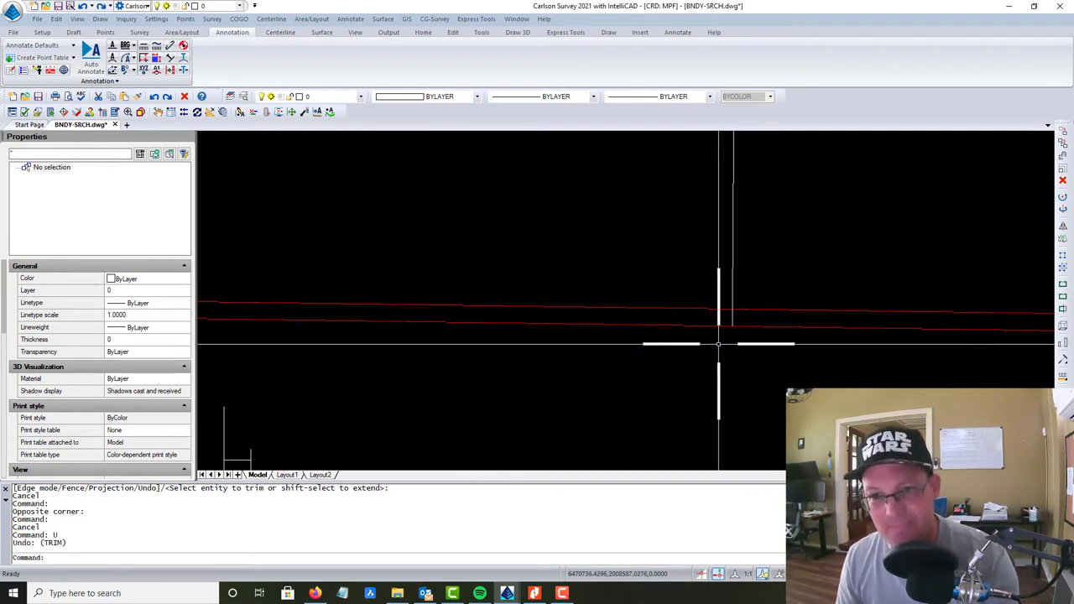
pyautogui.scroll(-3, 724, 343)
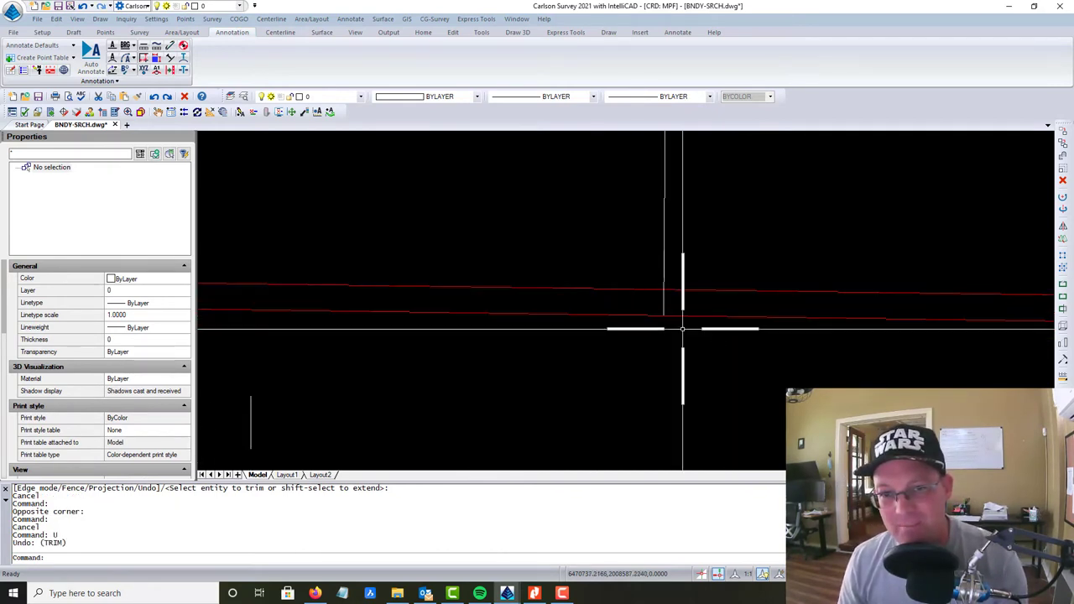
pyautogui.scroll(3, 279, 301)
pyautogui.scroll(3, 280, 302)
pyautogui.moveTo(798, 314); pyautogui.dragTo(302, 326, button='middle')
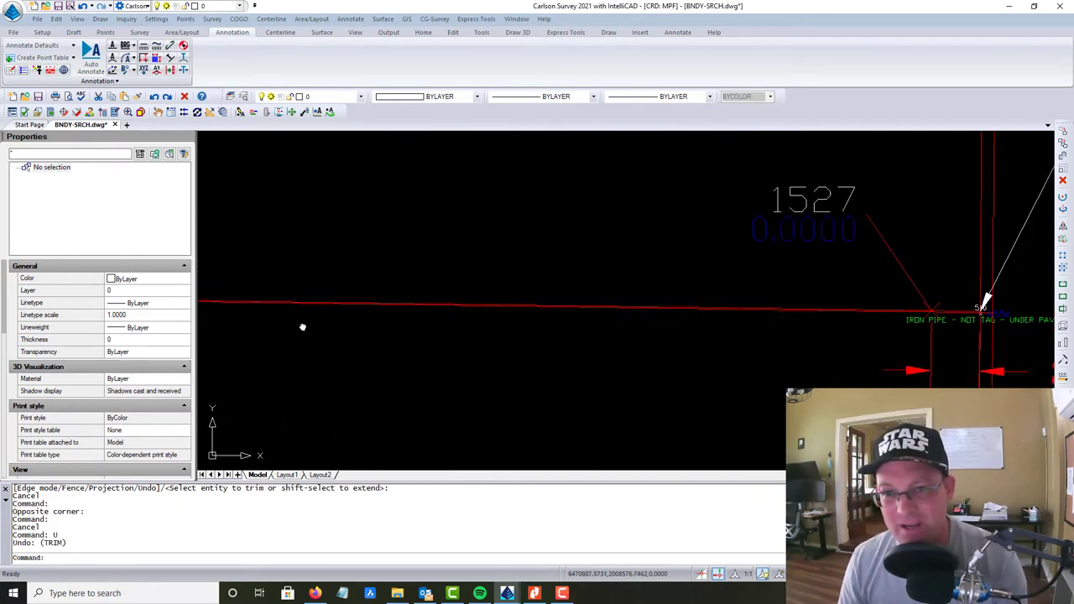
pyautogui.scroll(2, 753, 317)
pyautogui.scroll(3, 753, 319)
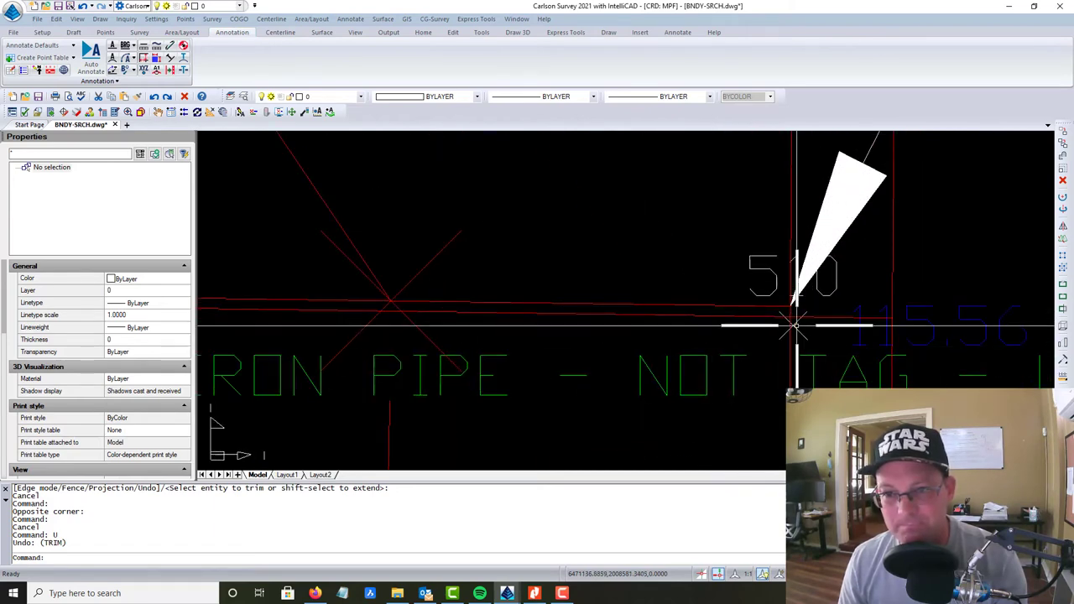
# Draw a line from the 510 iron pipe corner to corner 1528
pyautogui.press('l')
pyautogui.press('Return')
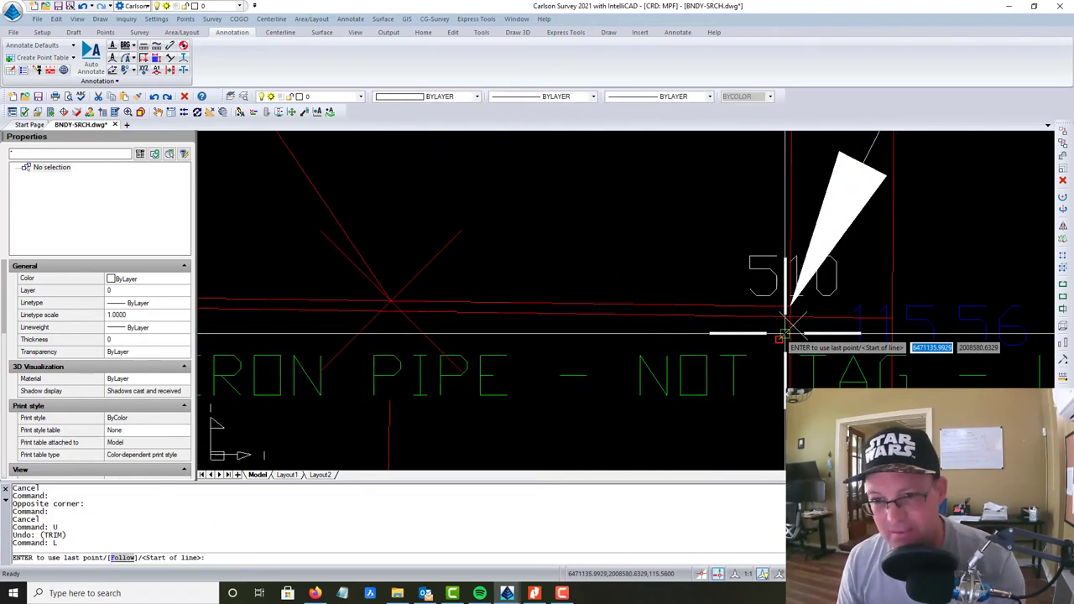
pyautogui.click(792, 312)
pyautogui.scroll(-1, 554, 386)
pyautogui.scroll(-3, 558, 377)
pyautogui.scroll(3, 588, 352)
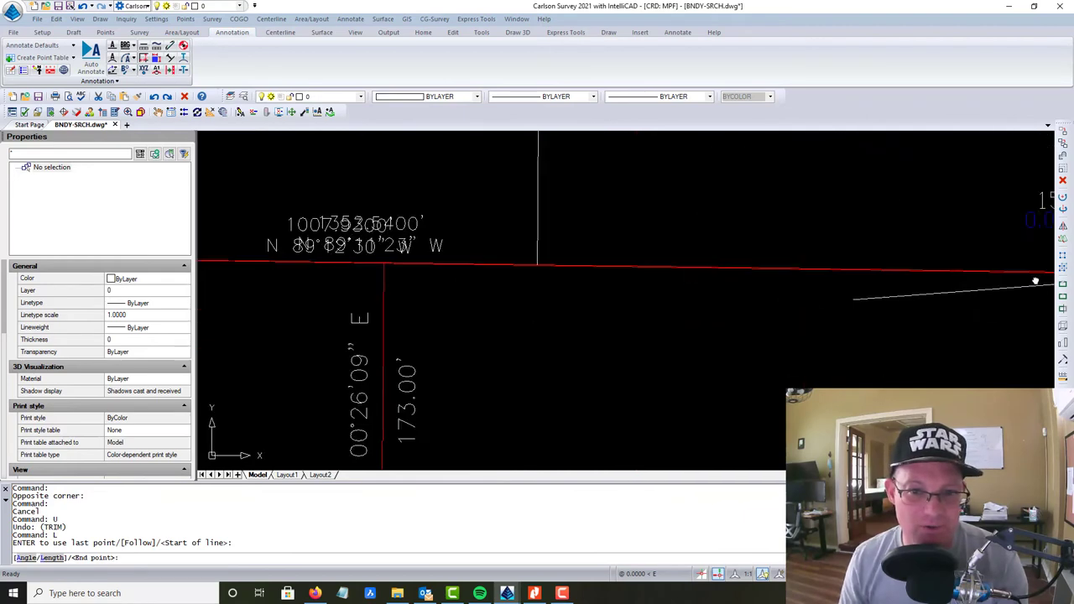
pyautogui.scroll(1, 347, 256)
pyautogui.scroll(2, 346, 255)
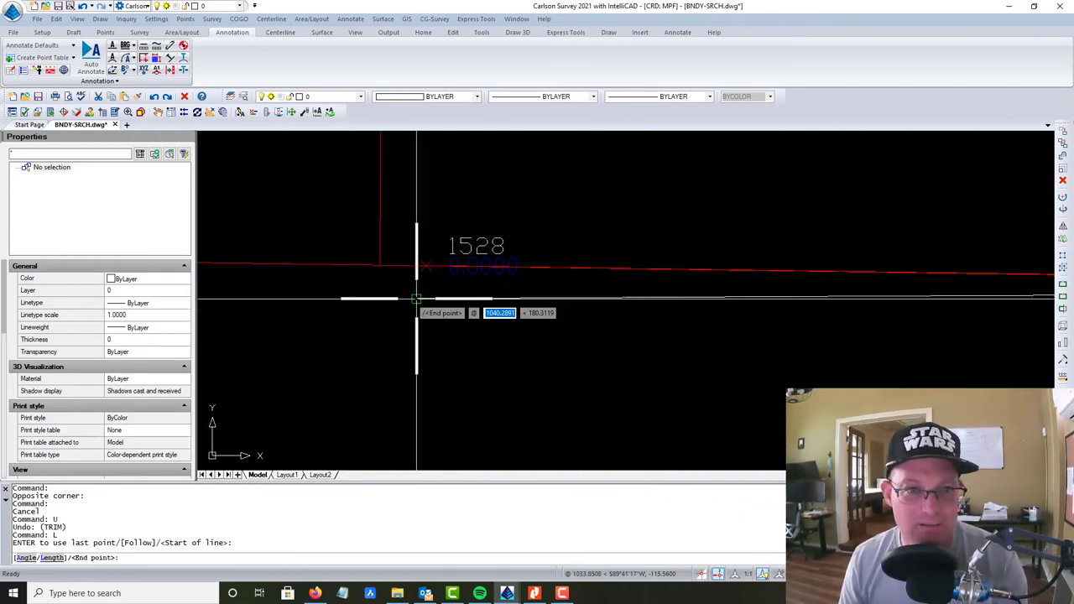
pyautogui.scroll(2, 379, 268)
pyautogui.click(380, 260)
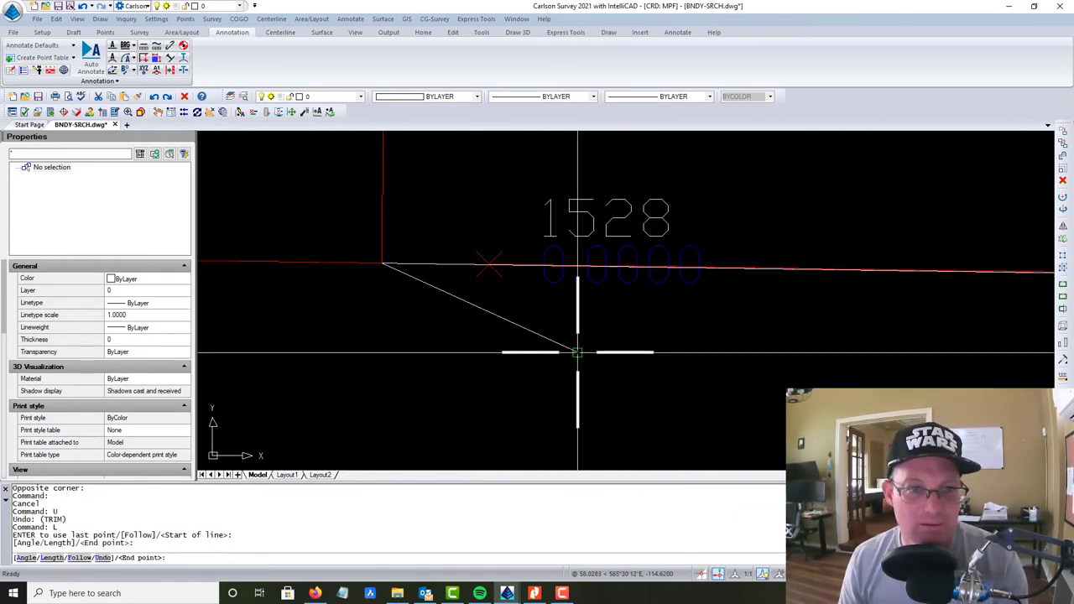
pyautogui.press('Escape')
# Extend the vertical check line down to the new line, now 1327.80 ft at S0°22'52"W
pyautogui.scroll(-2, 576, 355)
pyautogui.scroll(2, 583, 302)
pyautogui.scroll(2, 609, 343)
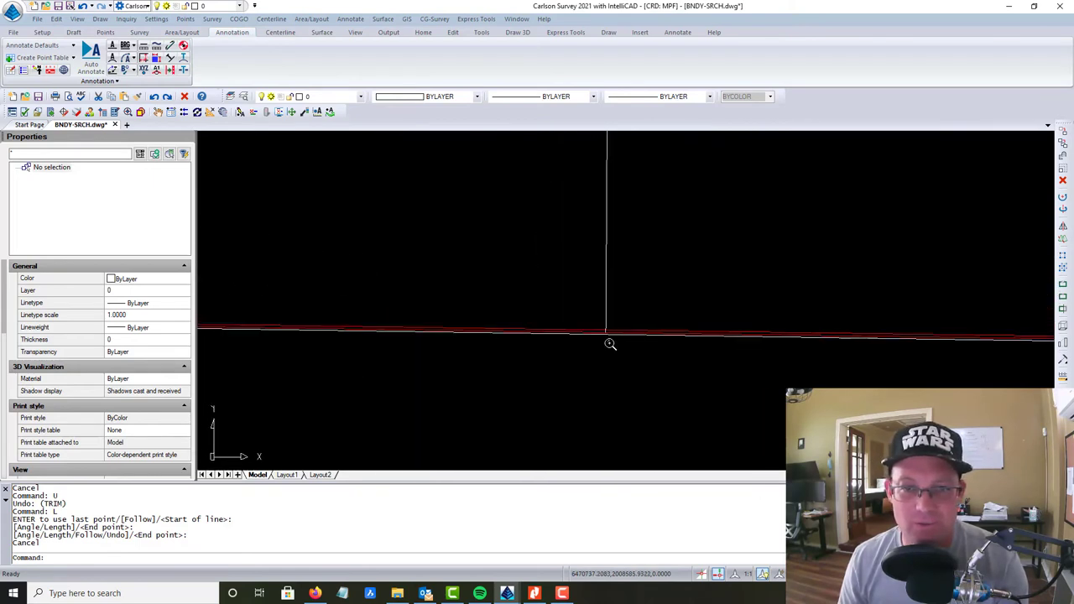
pyautogui.scroll(2, 597, 319)
pyautogui.scroll(2, 638, 341)
pyautogui.write('ex')
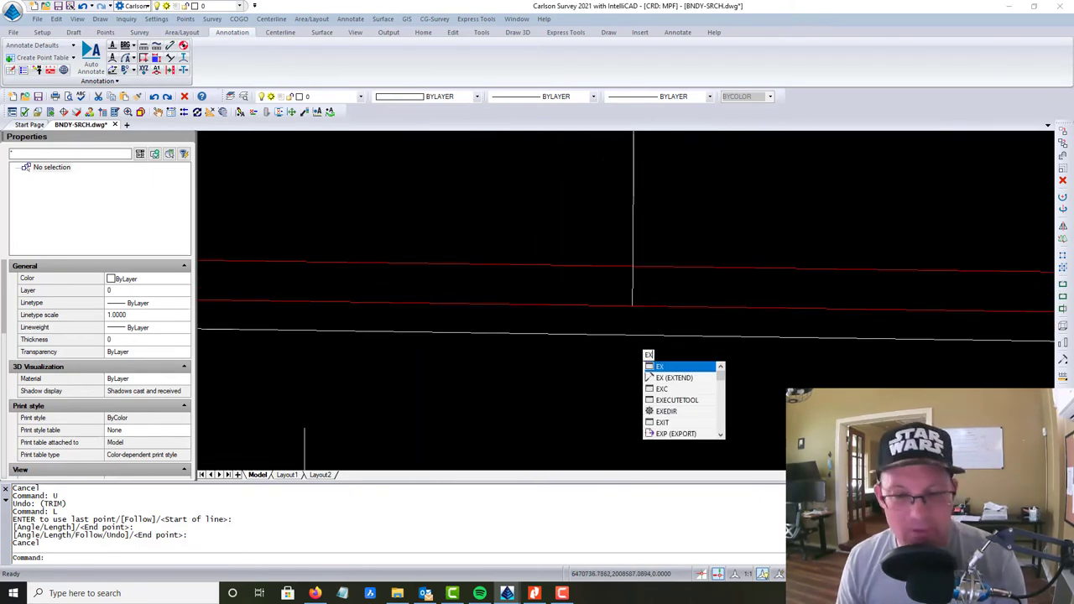
pyautogui.press('Return')
pyautogui.click(656, 283)
pyautogui.click(625, 335)
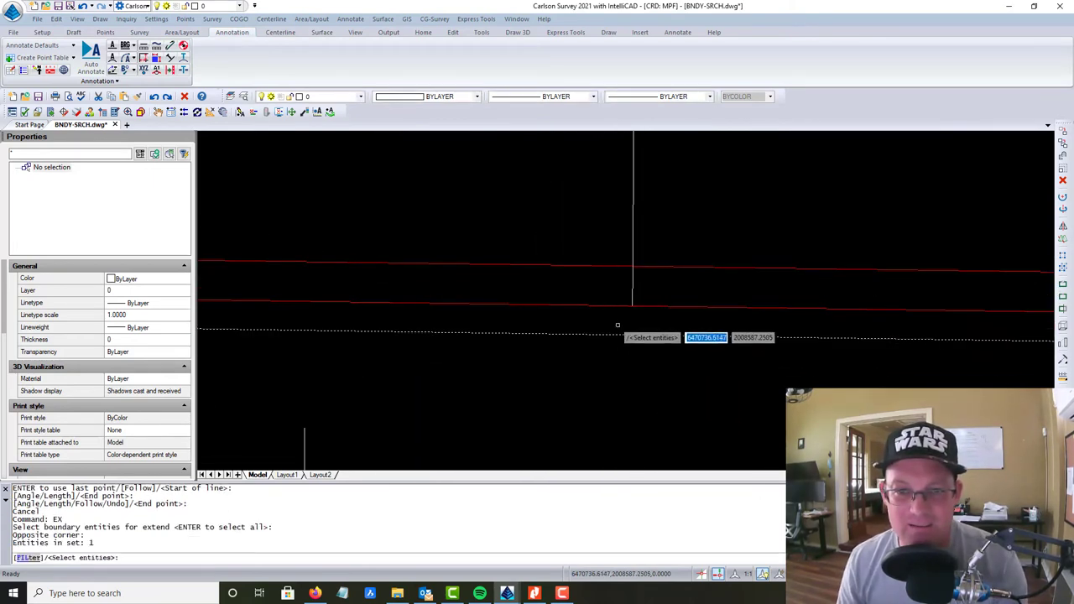
pyautogui.press('Return')
pyautogui.click(611, 276)
pyautogui.click(633, 322)
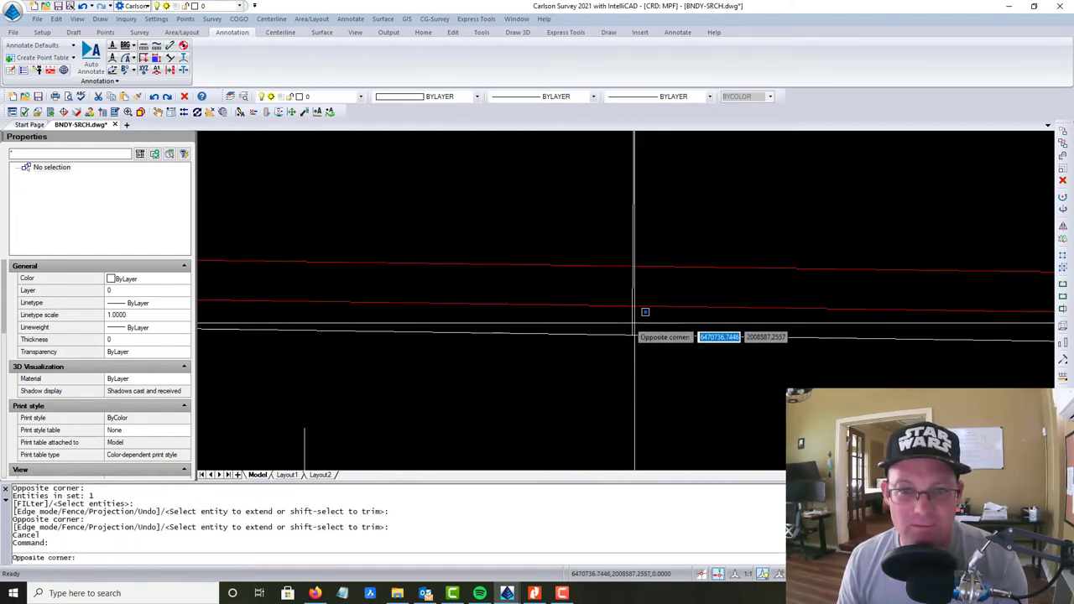
pyautogui.press('Escape')
pyautogui.click(592, 324)
pyautogui.scroll(-1, 122, 466)
pyautogui.scroll(-3, 151, 453)
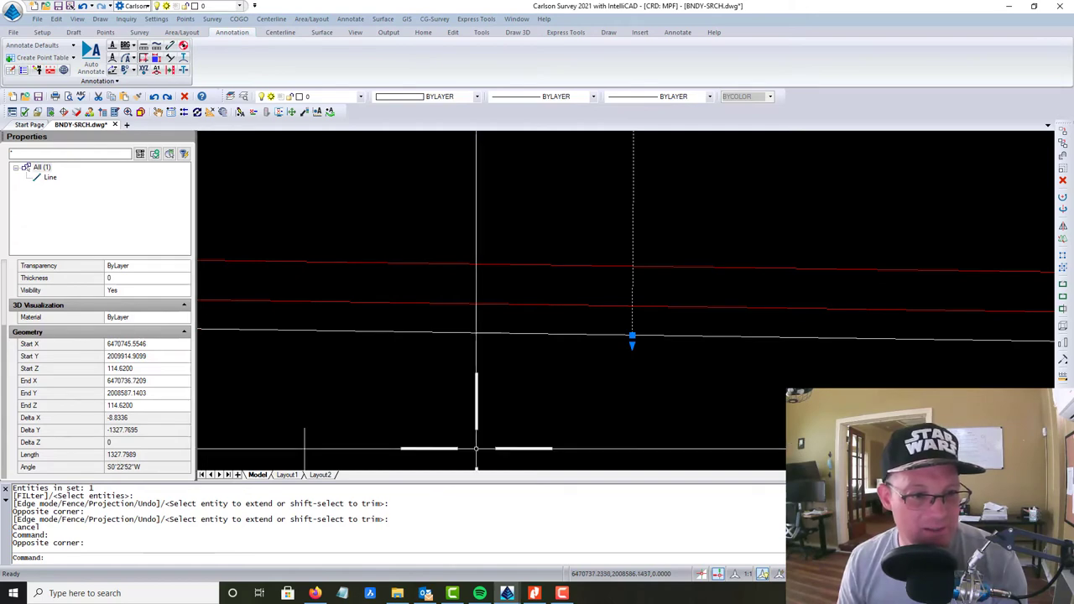
pyautogui.scroll(-3, 503, 286)
pyautogui.press('Escape')
pyautogui.scroll(-2, 597, 322)
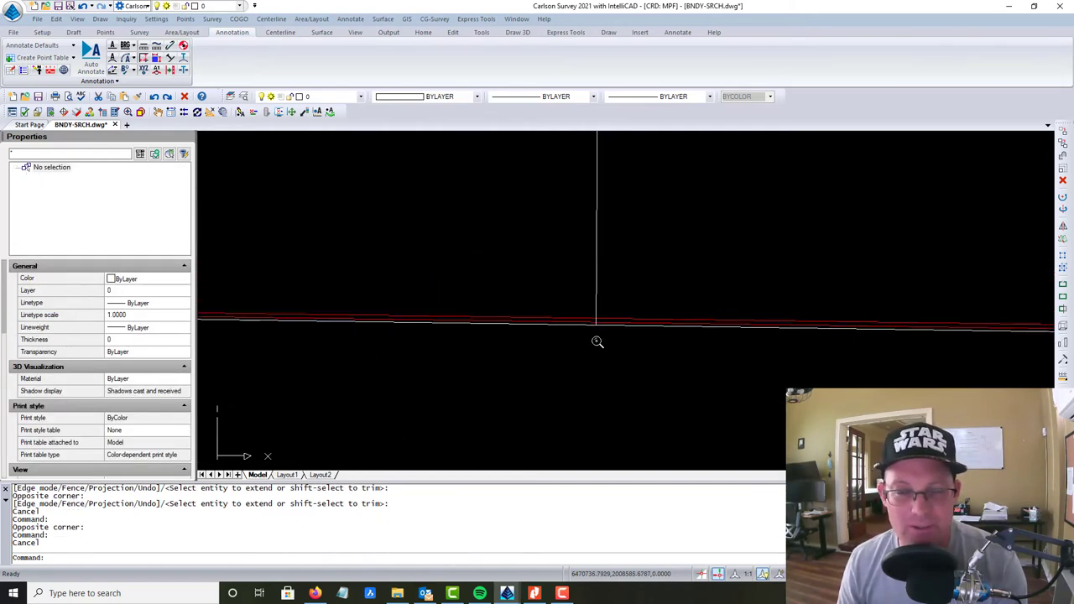
pyautogui.scroll(-2, 597, 327)
pyautogui.scroll(-2, 596, 335)
pyautogui.scroll(4, 729, 363)
pyautogui.scroll(3, 682, 328)
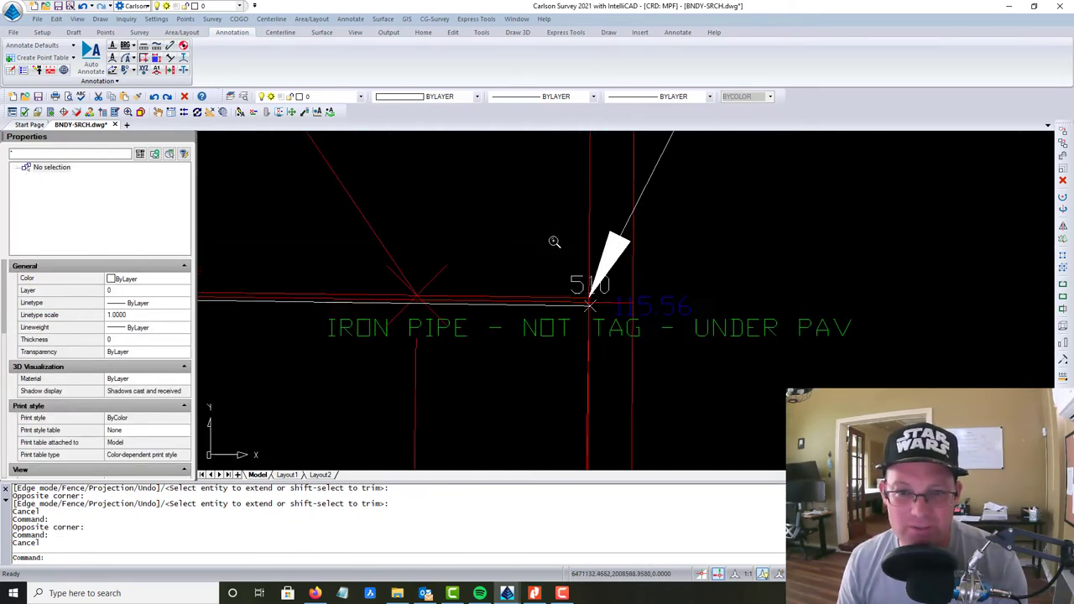
pyautogui.scroll(1, 638, 319)
pyautogui.scroll(-1, 604, 318)
pyautogui.scroll(-3, 600, 317)
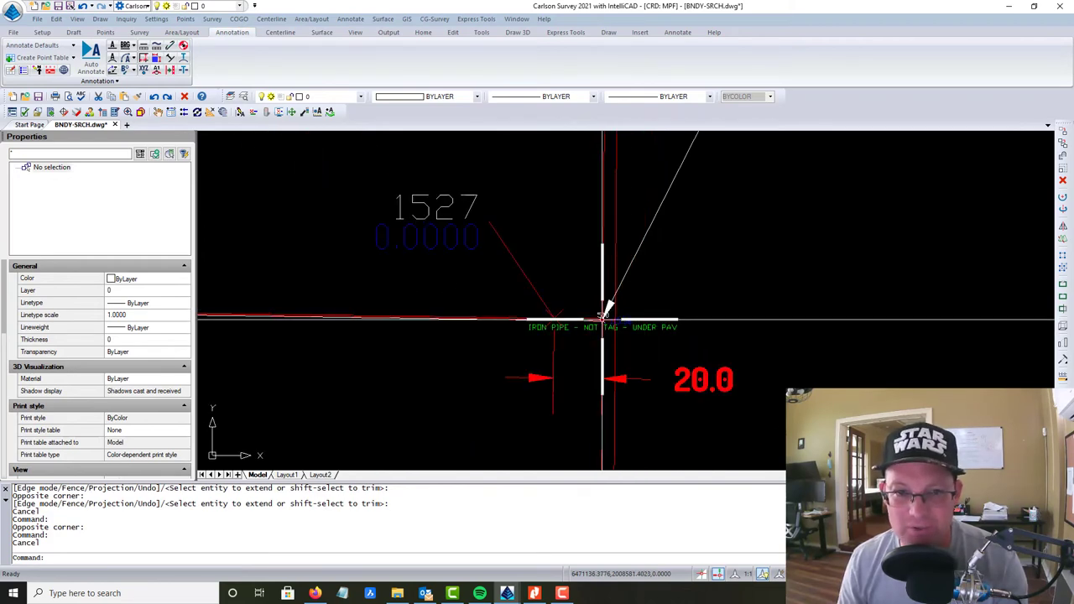
pyautogui.scroll(-3, 606, 313)
pyautogui.moveTo(316, 249); pyautogui.dragTo(652, 373, button='middle')
pyautogui.scroll(2, 617, 332)
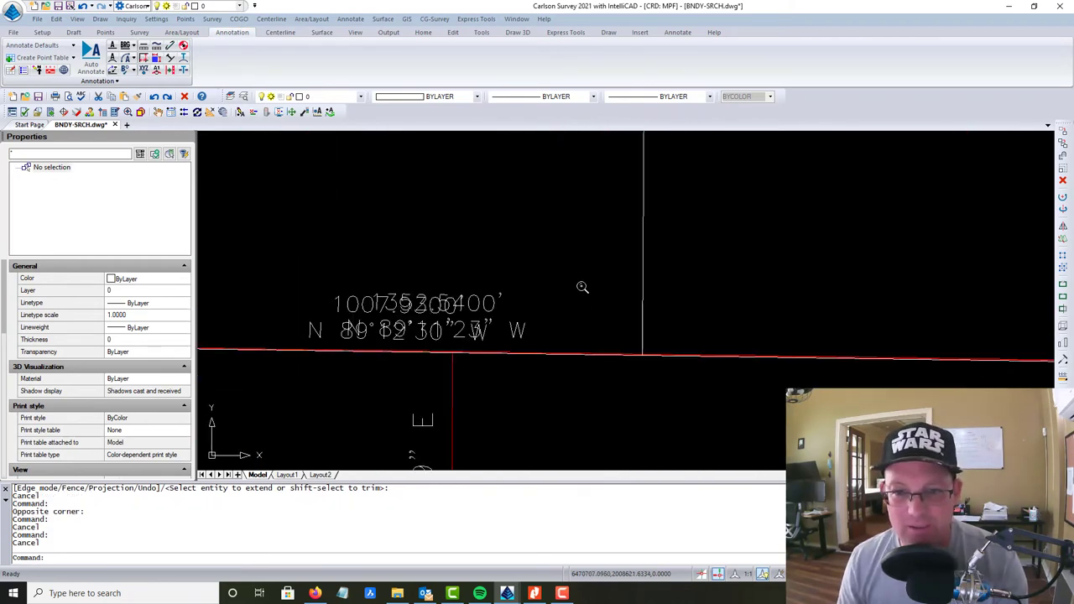
pyautogui.scroll(2, 580, 285)
pyautogui.scroll(2, 562, 218)
pyautogui.scroll(2, 520, 252)
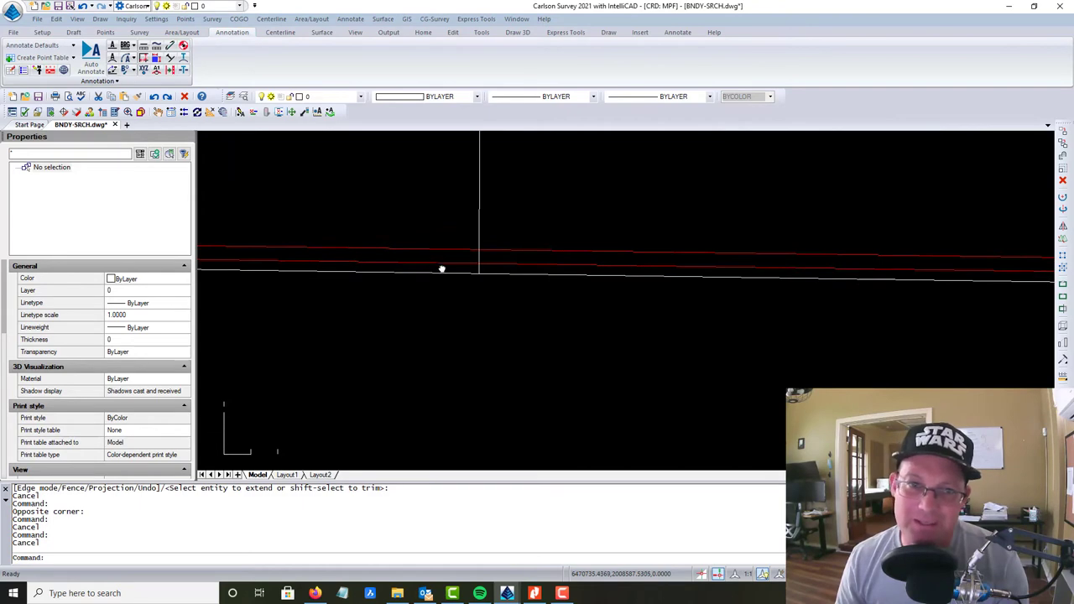
pyautogui.moveTo(442, 268); pyautogui.dragTo(622, 303, button='middle')
pyautogui.scroll(2, 622, 299)
pyautogui.scroll(-1, 623, 299)
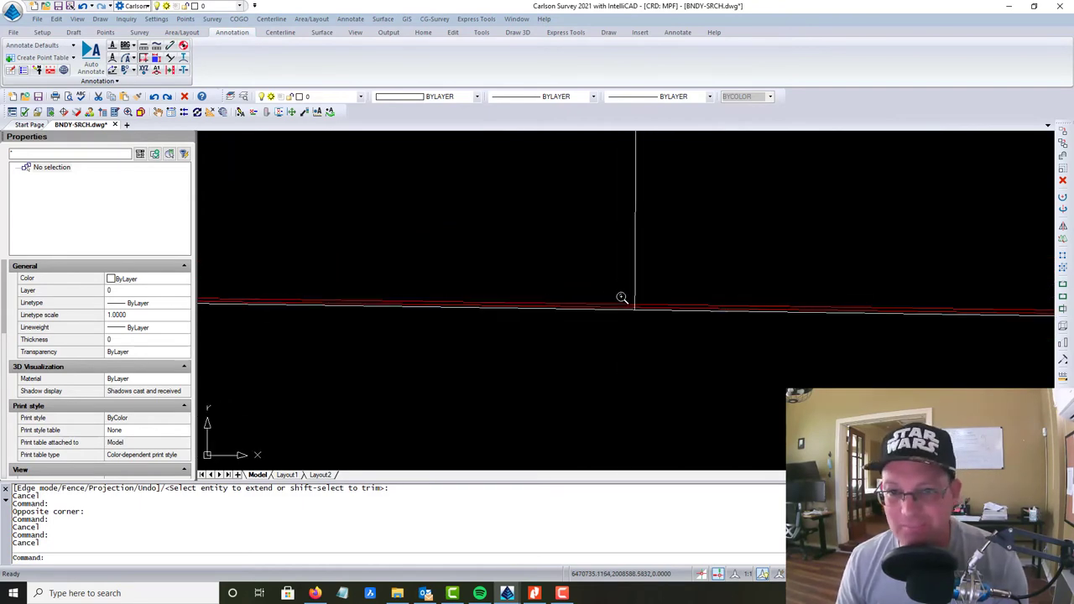
pyautogui.scroll(-2, 621, 298)
pyautogui.scroll(-2, 610, 285)
pyautogui.scroll(2, 643, 377)
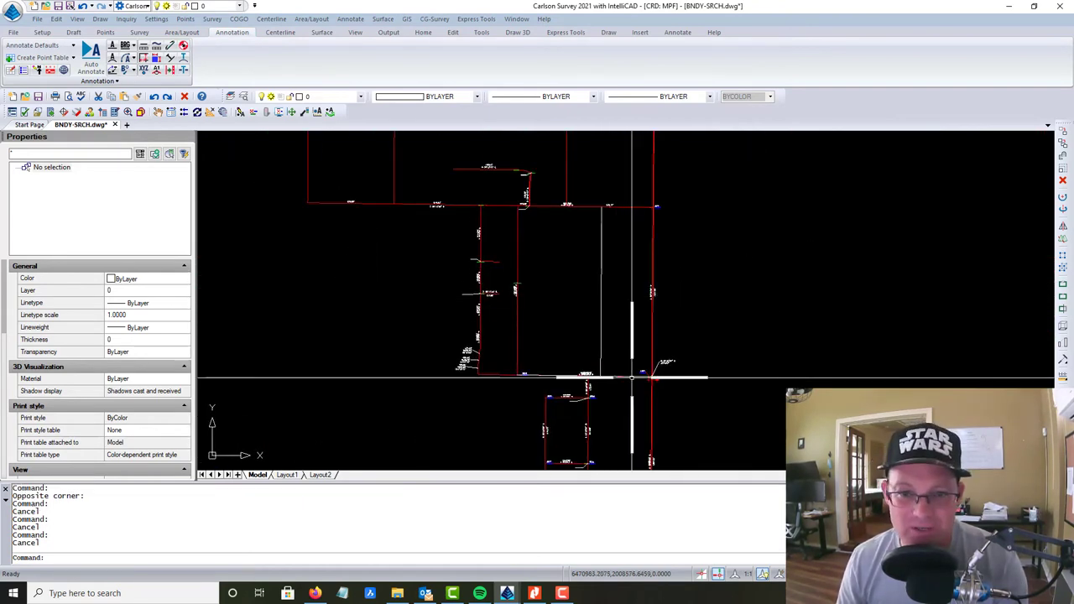
pyautogui.scroll(2, 629, 376)
pyautogui.scroll(2, 647, 360)
pyautogui.click(641, 353)
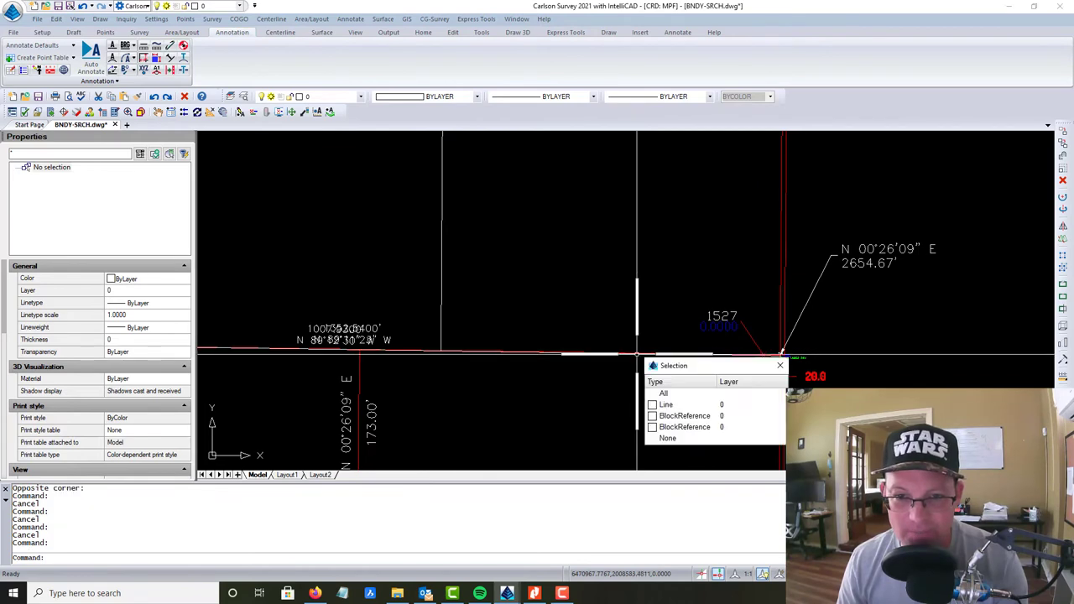
pyautogui.press('Escape')
pyautogui.scroll(-5, 573, 363)
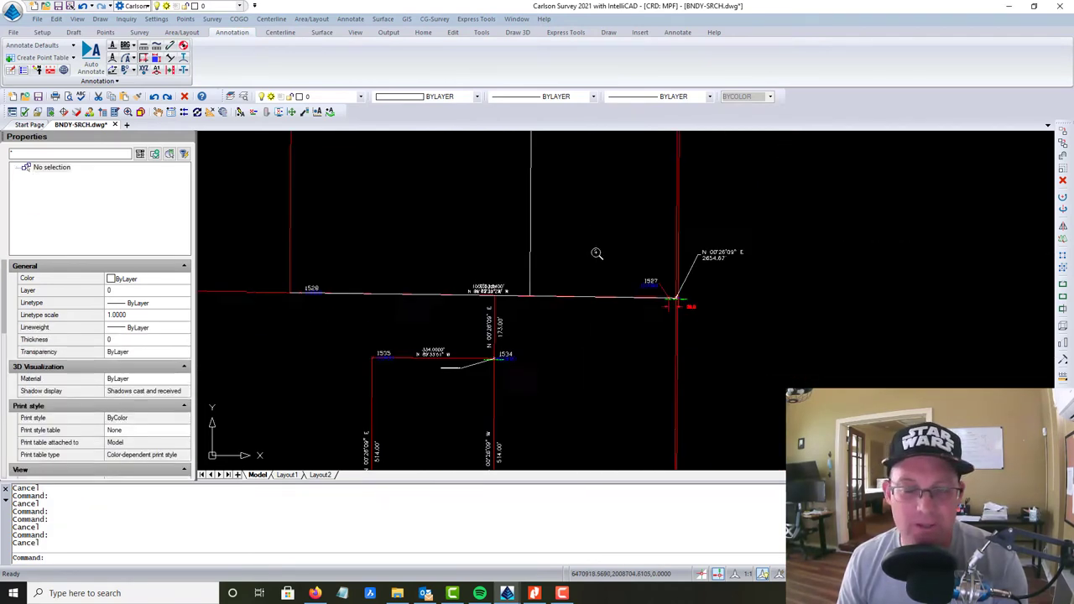
pyautogui.moveTo(597, 252)
pyautogui.mouseDown(button='middle')
pyautogui.moveTo(568, 350)
pyautogui.moveTo(587, 395)
pyautogui.moveTo(604, 238)
pyautogui.mouseUp(button='middle')
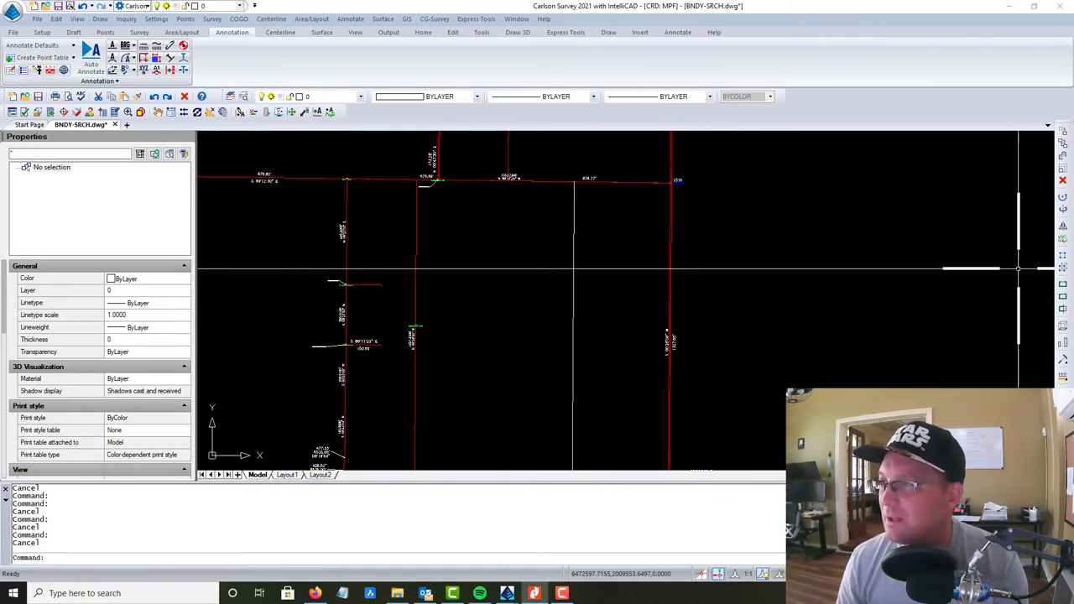
# Bring up the grant deed PDF at Exhibit A's 'excepting the West 952.56 feet' clause
pyautogui.click(533, 593)
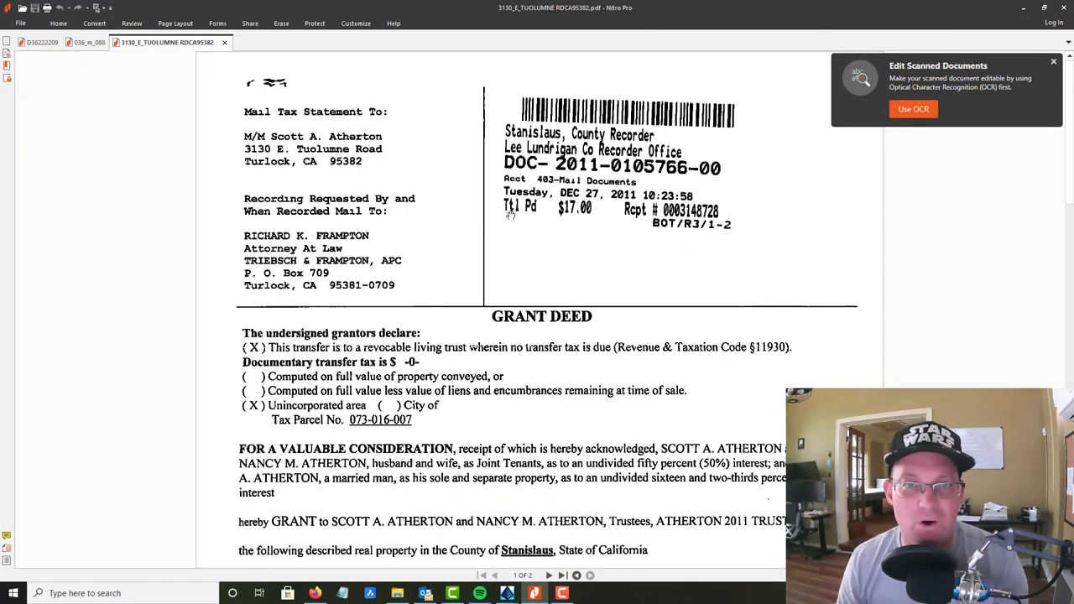
pyautogui.scroll(-3, 606, 371)
pyautogui.scroll(-5, 610, 382)
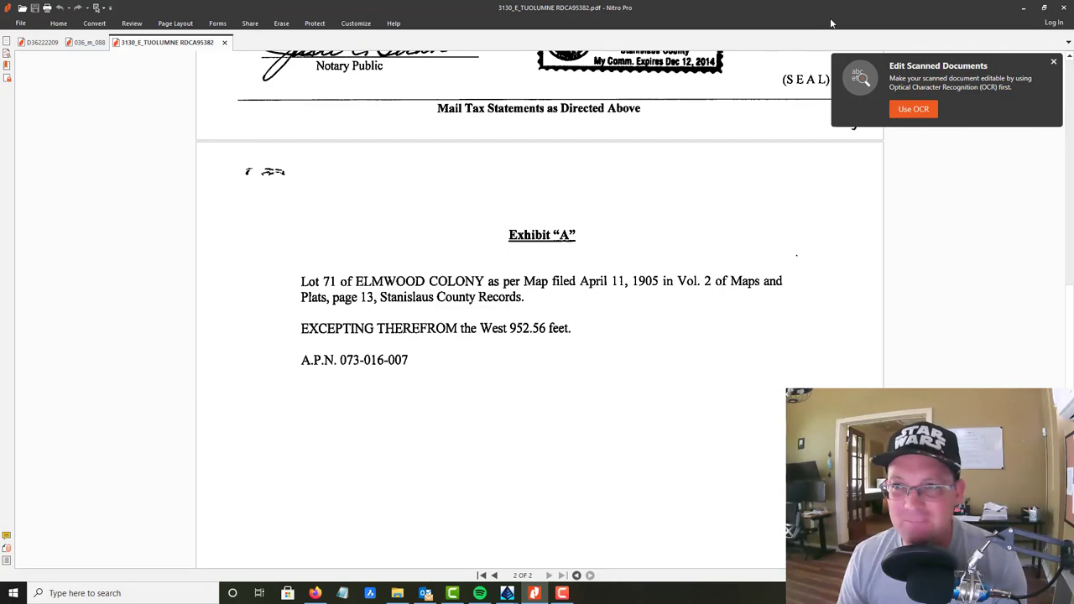
# Return to the survey drawing and zoom in on corner point 505
pyautogui.click(1023, 7)
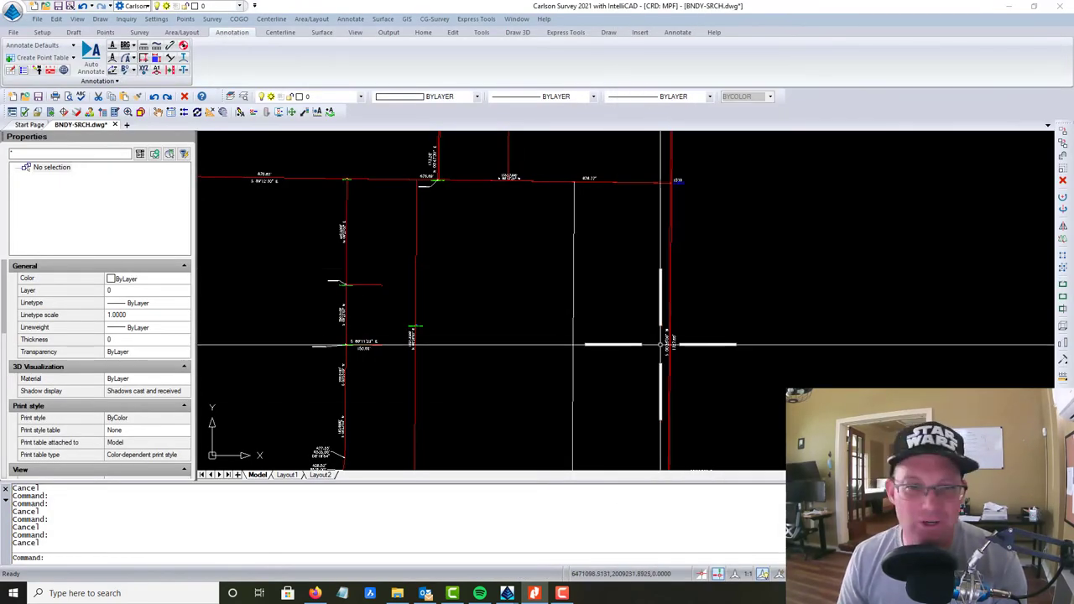
pyautogui.scroll(2, 511, 307)
pyautogui.scroll(2, 514, 268)
pyautogui.scroll(2, 526, 254)
pyautogui.scroll(2, 526, 255)
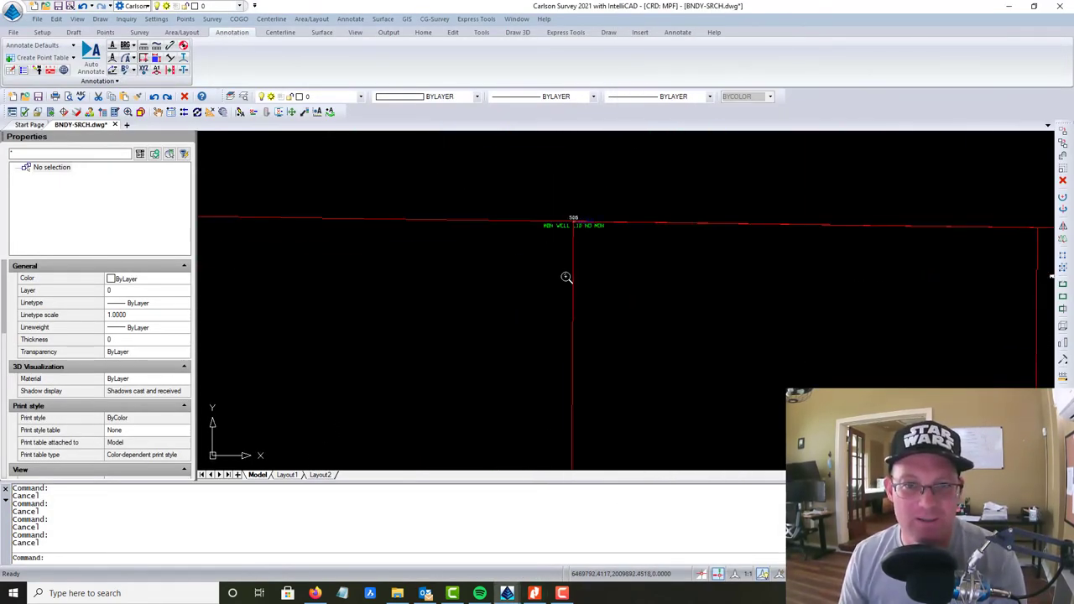
pyautogui.scroll(2, 568, 278)
pyautogui.scroll(2, 564, 282)
pyautogui.scroll(2, 564, 282)
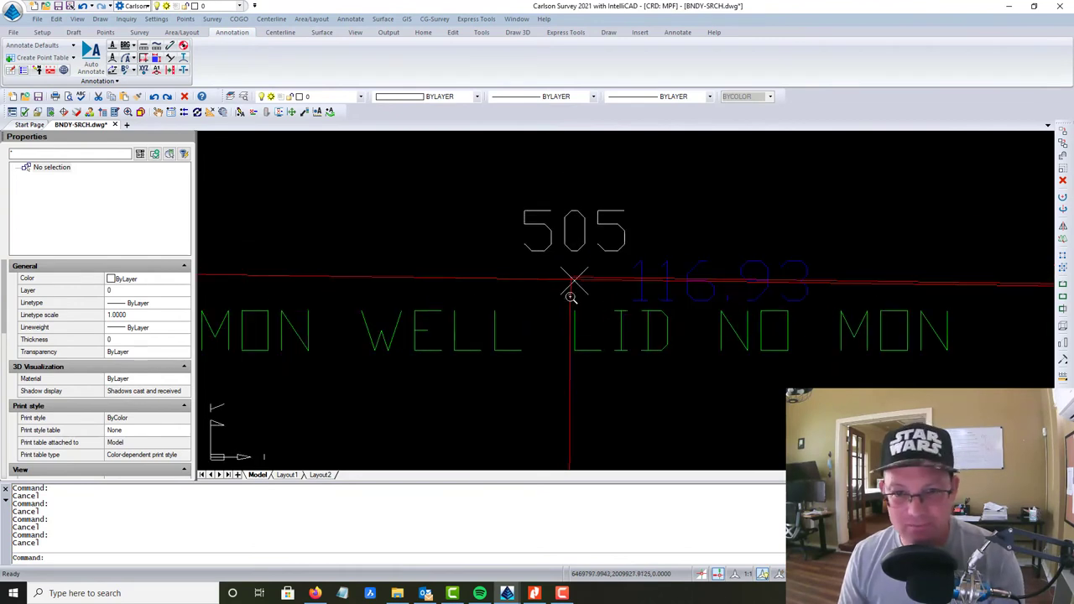
pyautogui.scroll(2, 570, 283)
pyautogui.scroll(2, 571, 276)
pyautogui.scroll(2, 624, 227)
pyautogui.scroll(2, 592, 239)
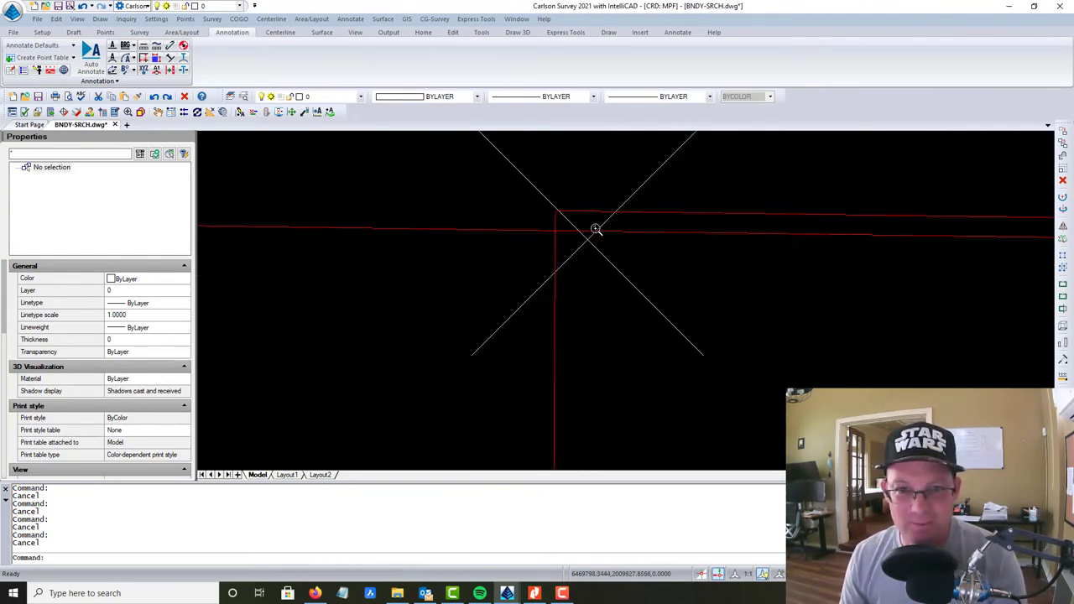
pyautogui.scroll(1, 576, 259)
# Draw a tiny test line at the point 505 corner marker, then cancel it
pyautogui.write('L')
pyautogui.press('Return')
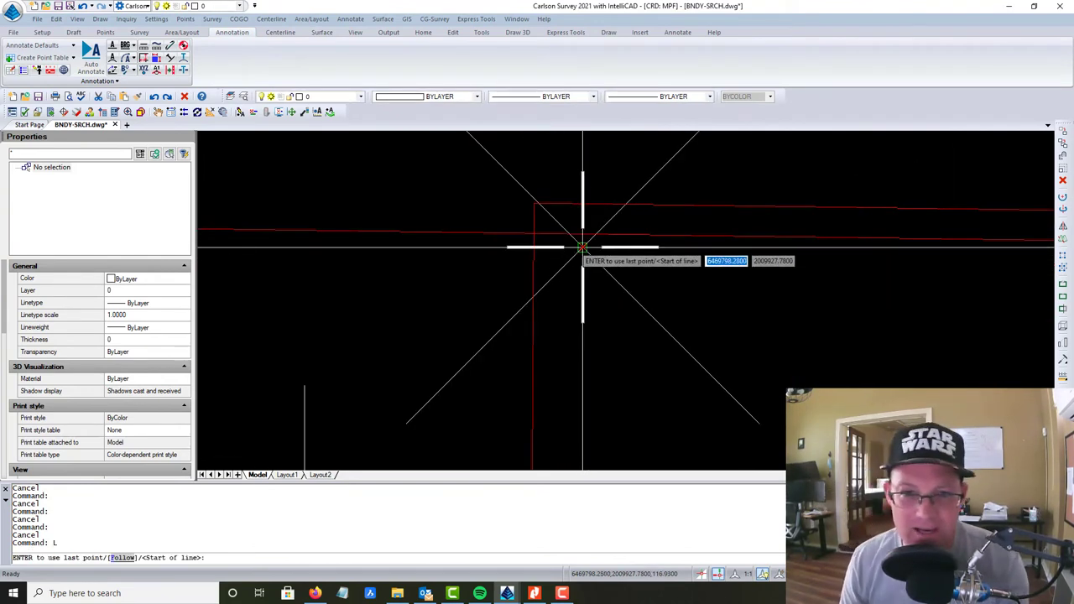
pyautogui.click(581, 236)
pyautogui.click(581, 237)
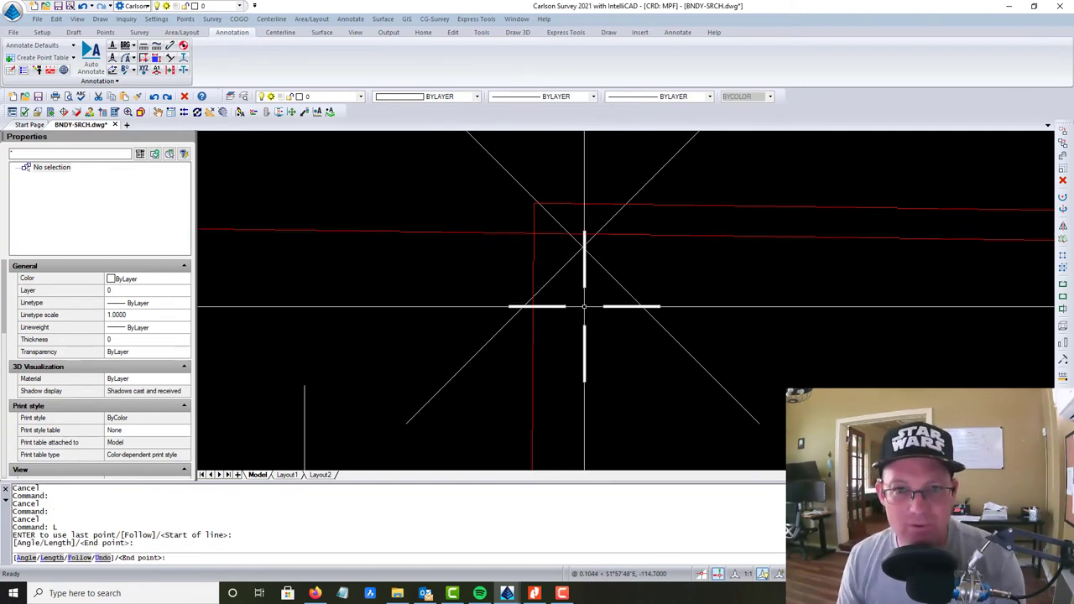
pyautogui.press('Escape')
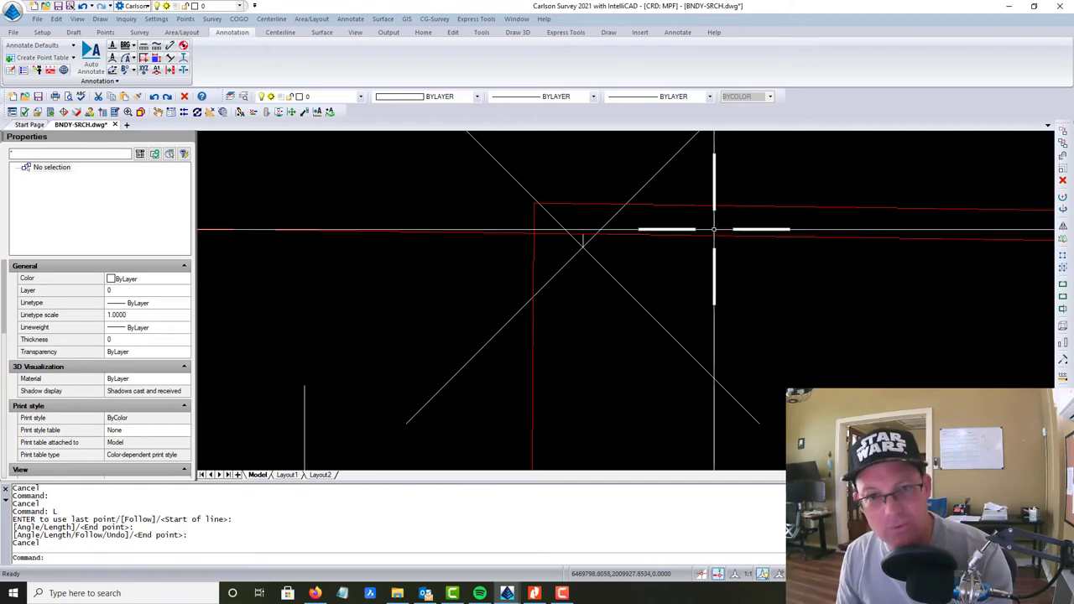
# Draw a 5-foot radius test circle centred on point 505
pyautogui.scroll(1, 585, 237)
pyautogui.write('c')
pyautogui.press('Return')
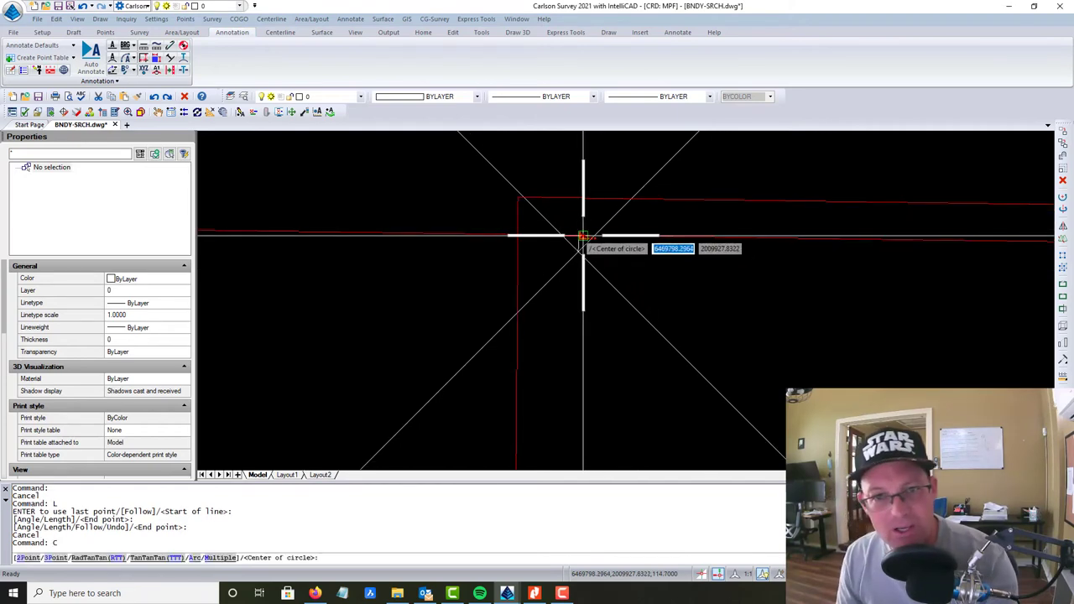
pyautogui.click(578, 236)
pyautogui.press('Return')
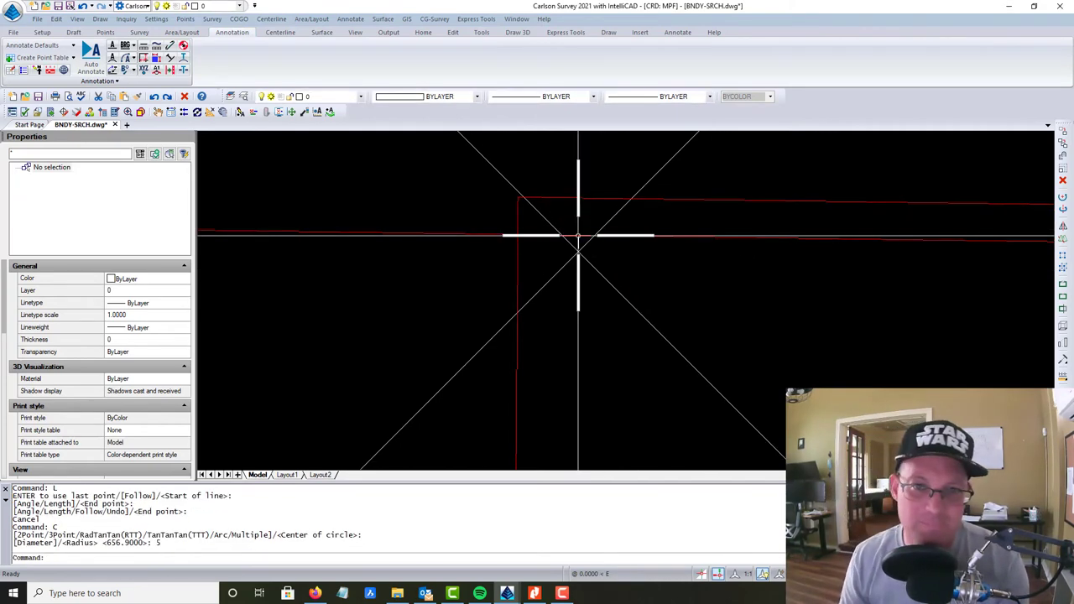
pyautogui.scroll(3, 587, 299)
pyautogui.scroll(3, 587, 286)
pyautogui.press('Escape')
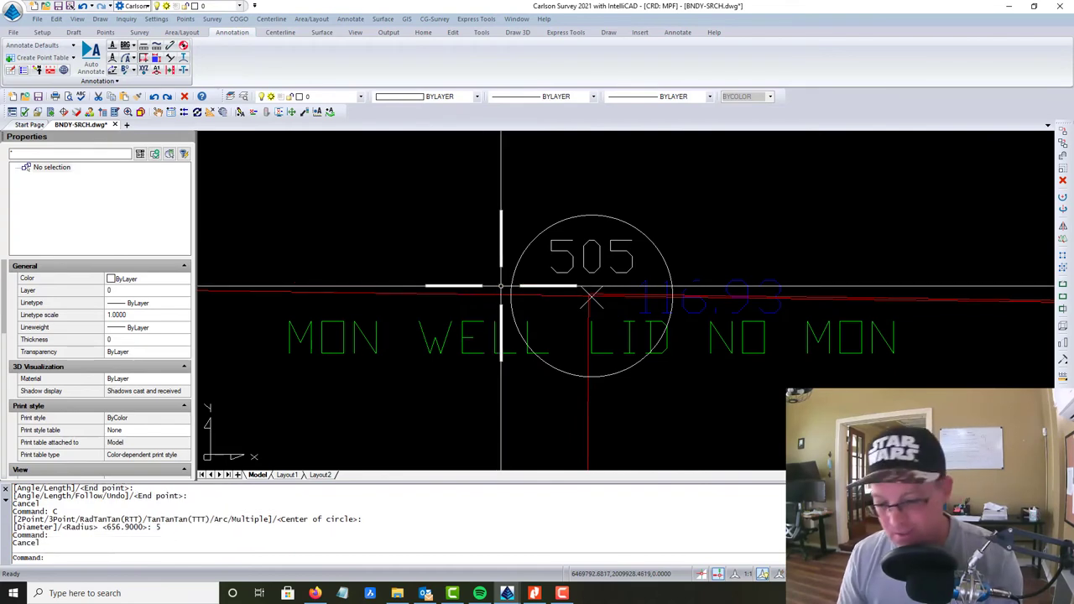
# Draw a short diagonal line running northwest from near the corner
pyautogui.write('l')
pyautogui.press('Return')
pyautogui.click(509, 294)
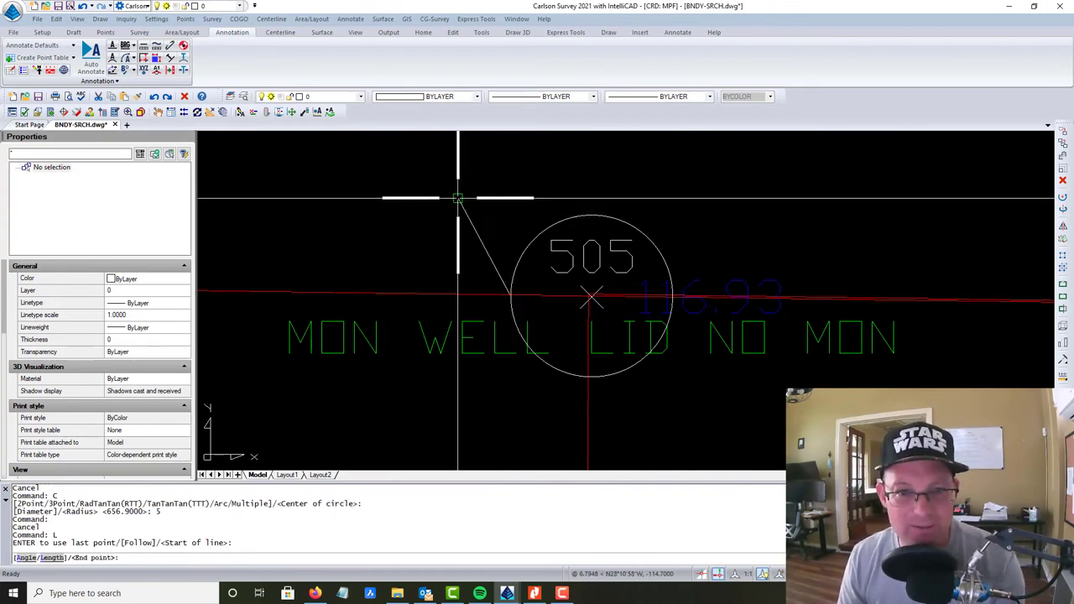
pyautogui.press('Escape')
pyautogui.press('Return')
pyautogui.scroll(3, 511, 289)
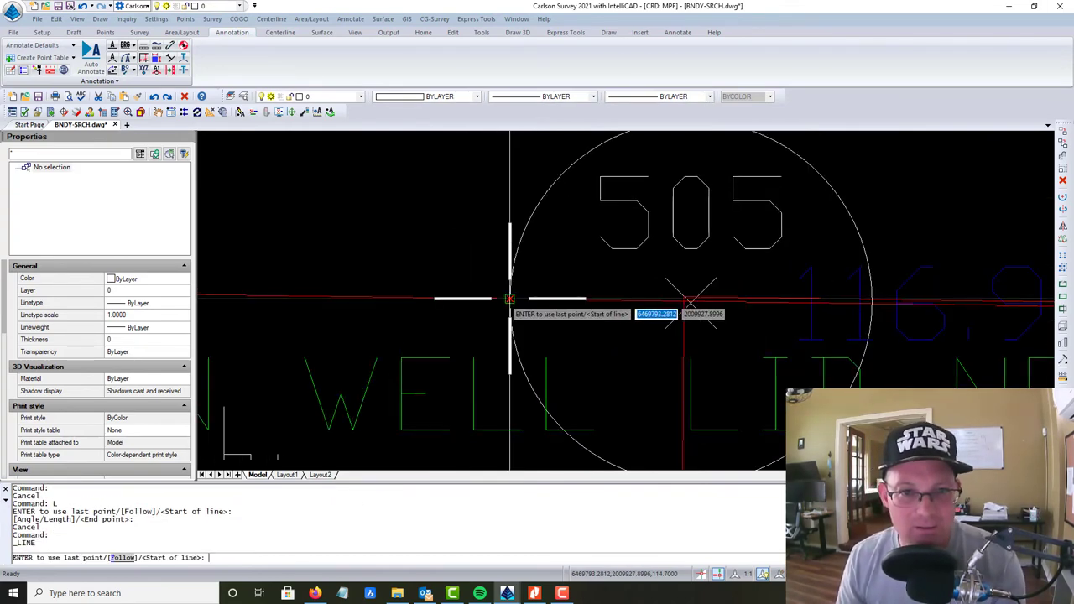
pyautogui.click(510, 300)
pyautogui.click(391, 150)
pyautogui.scroll(-2, 516, 240)
pyautogui.scroll(-3, 549, 240)
pyautogui.press('Escape')
# Delete the small test circle and crossing-select around point 505, then clear it
pyautogui.click(527, 214)
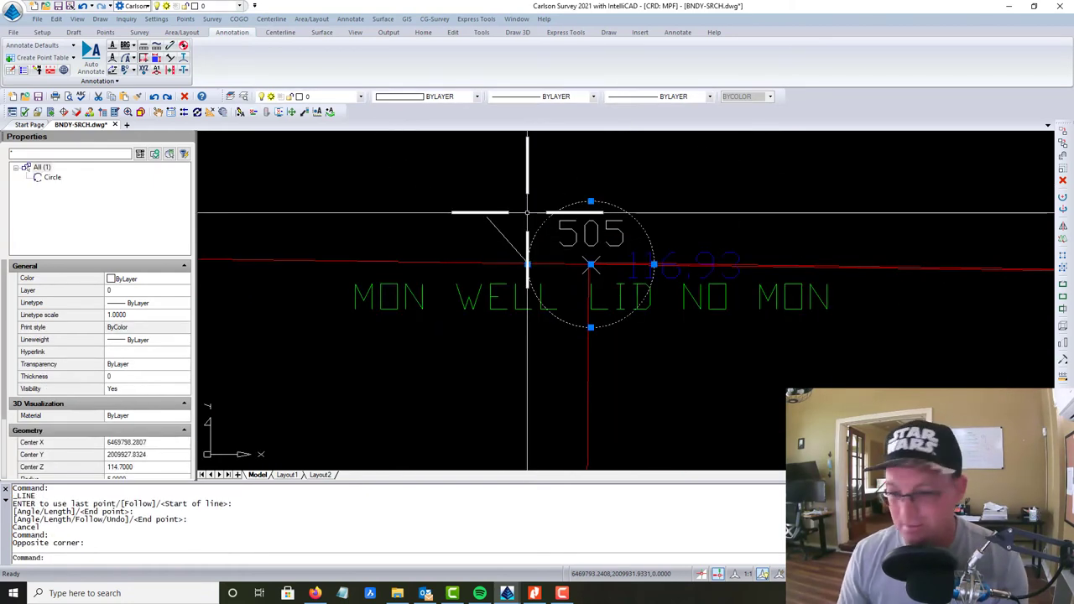
pyautogui.press('Delete')
pyautogui.scroll(-2, 528, 216)
pyautogui.scroll(2, 571, 221)
pyautogui.press('Escape')
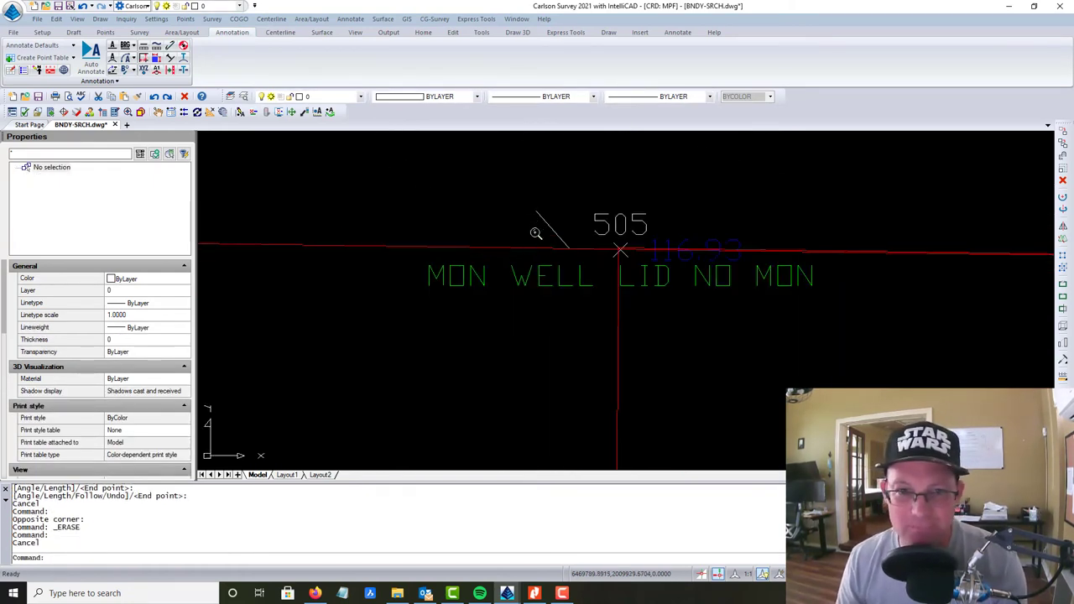
pyautogui.click(532, 257)
pyautogui.click(512, 226)
pyautogui.scroll(3, 537, 249)
pyautogui.scroll(1, 495, 247)
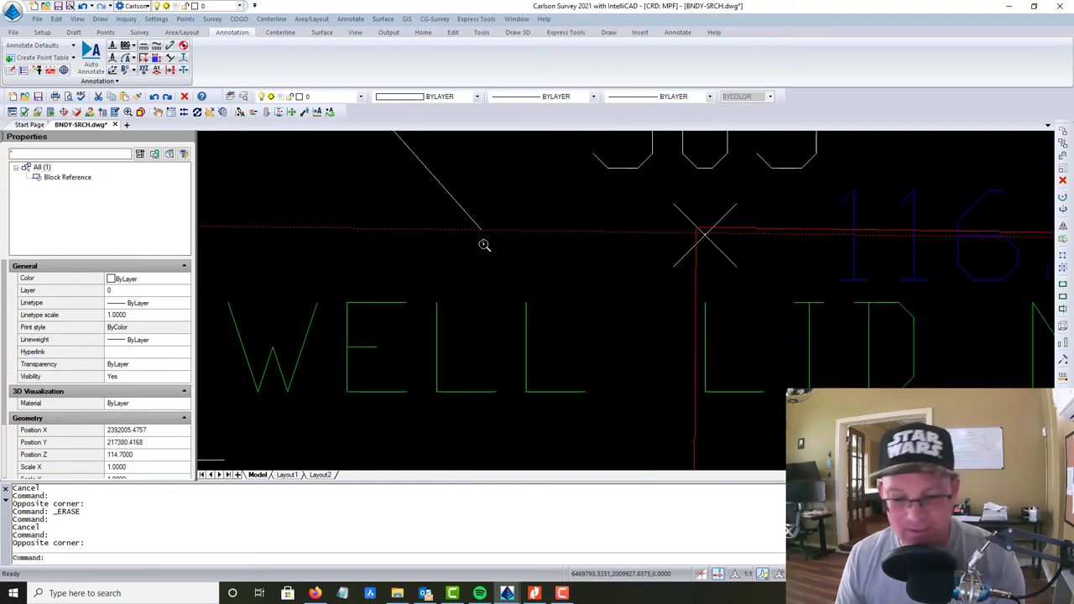
pyautogui.press('Escape')
# Start another line, cancel it, and re-zoom the view around corner 505
pyautogui.write('l')
pyautogui.press('Return')
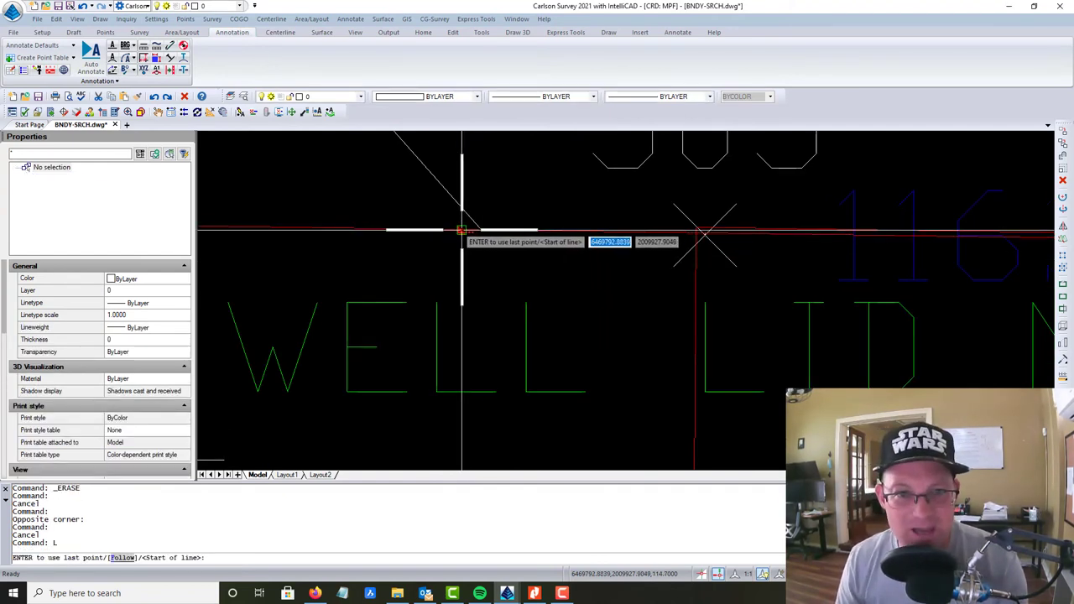
pyautogui.moveTo(478, 229); pyautogui.dragTo(485, 241, button='middle')
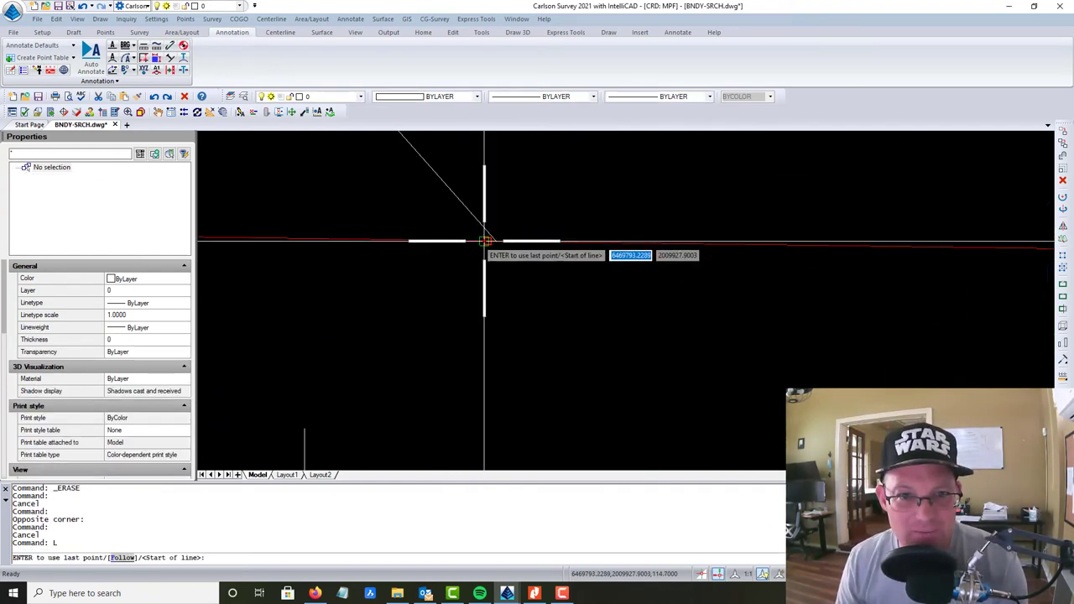
pyautogui.press('Escape')
pyautogui.press('Escape')
pyautogui.press('Escape')
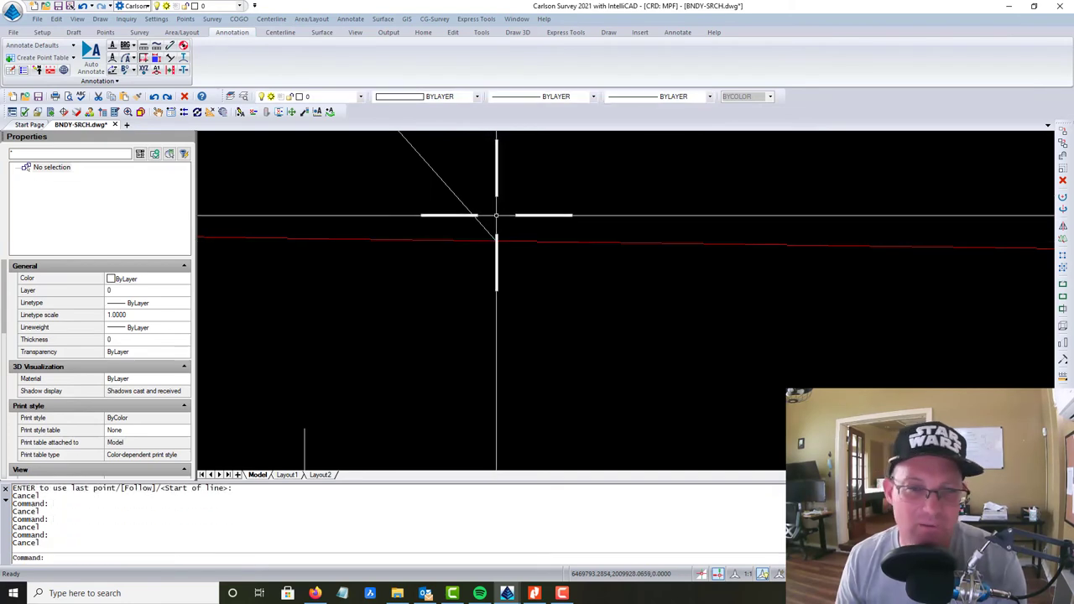
pyautogui.scroll(-3, 495, 239)
pyautogui.scroll(-2, 503, 239)
pyautogui.scroll(-2, 503, 238)
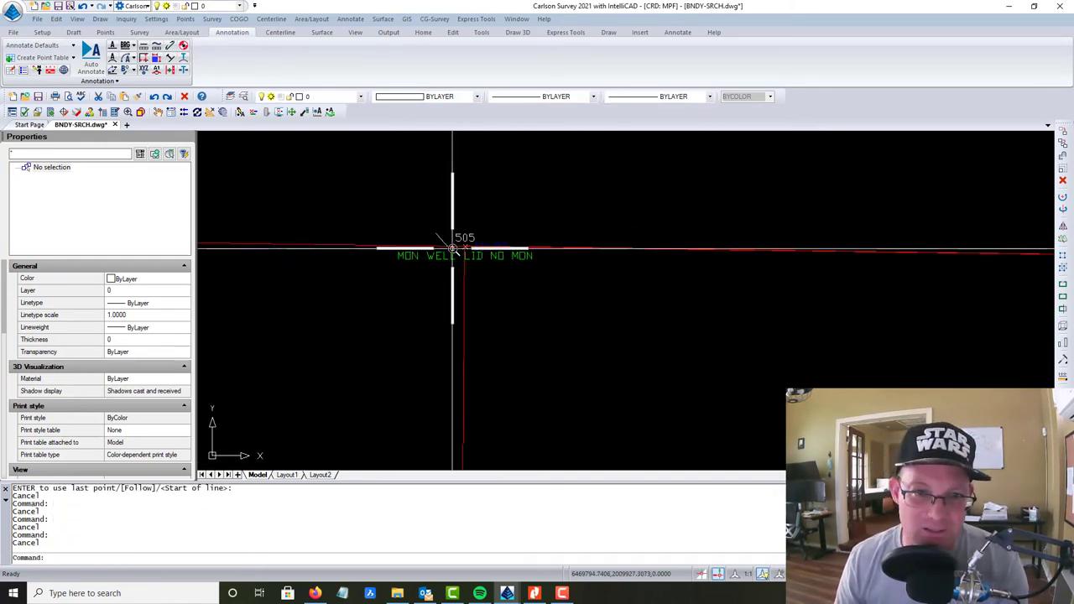
pyautogui.scroll(-1, 478, 244)
pyautogui.scroll(-2, 454, 249)
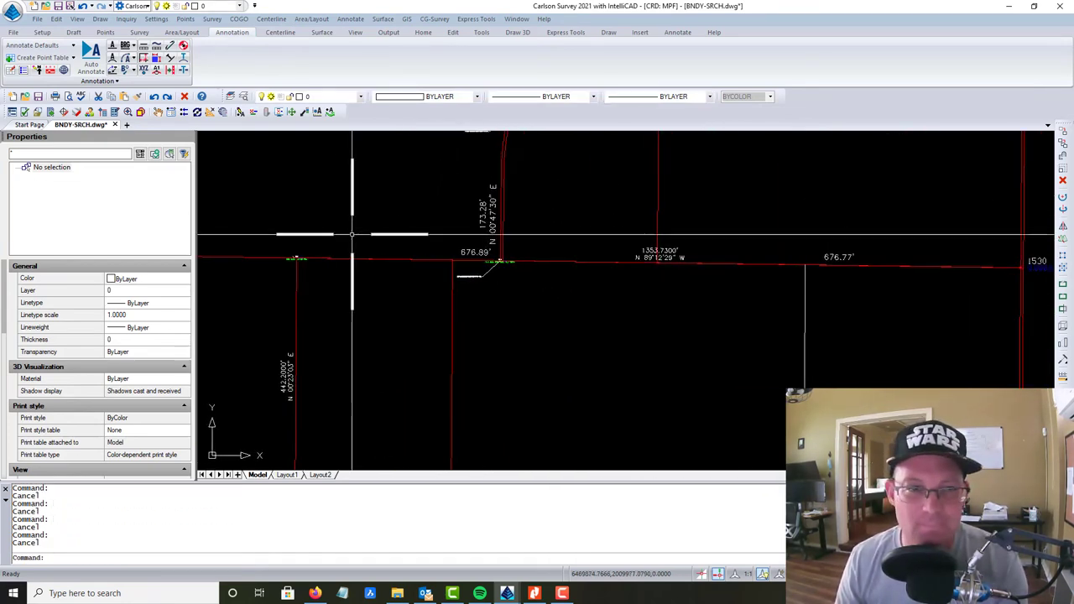
pyautogui.scroll(3, 288, 272)
pyautogui.scroll(3, 403, 391)
pyautogui.scroll(2, 439, 290)
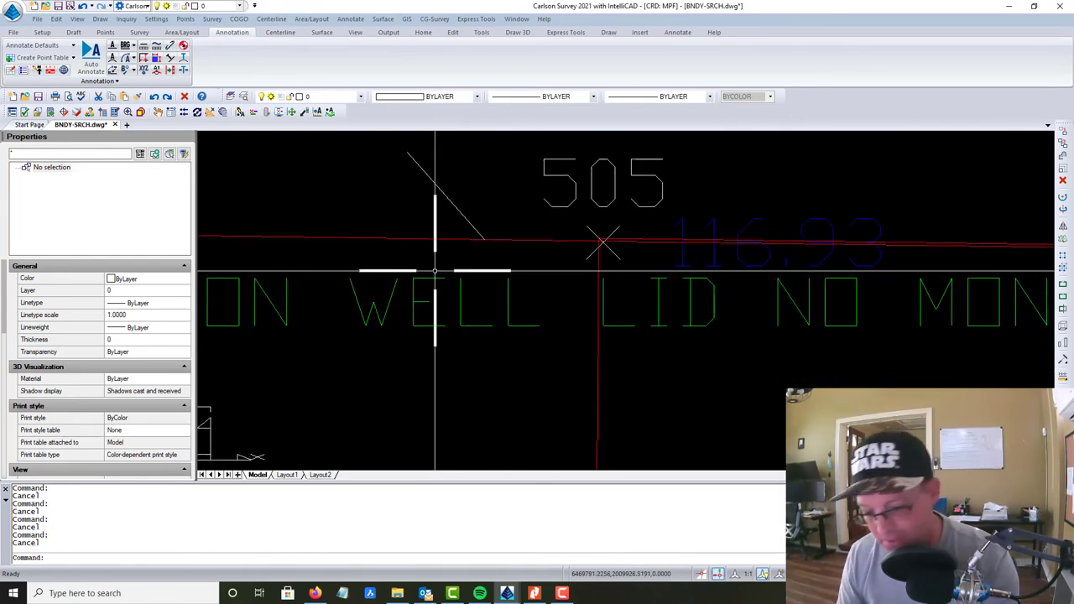
# Draw a 952.56 ft circle centred at the lot 71 northwest corner, leaving entity snaps unchanged
pyautogui.write('os')
pyautogui.press('Return')
pyautogui.click(663, 418)
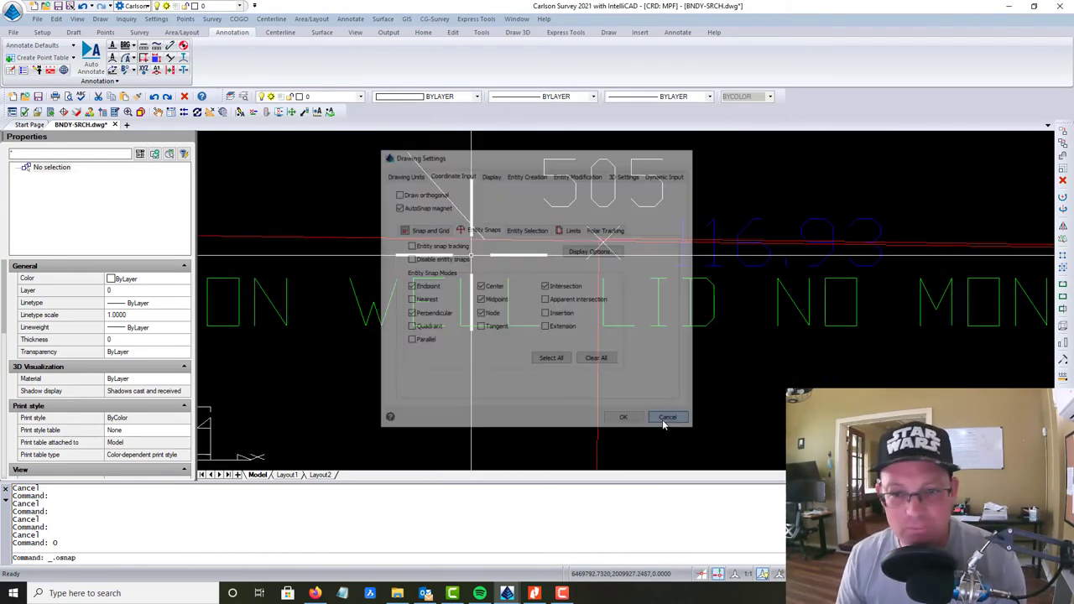
pyautogui.write('c')
pyautogui.press('Return')
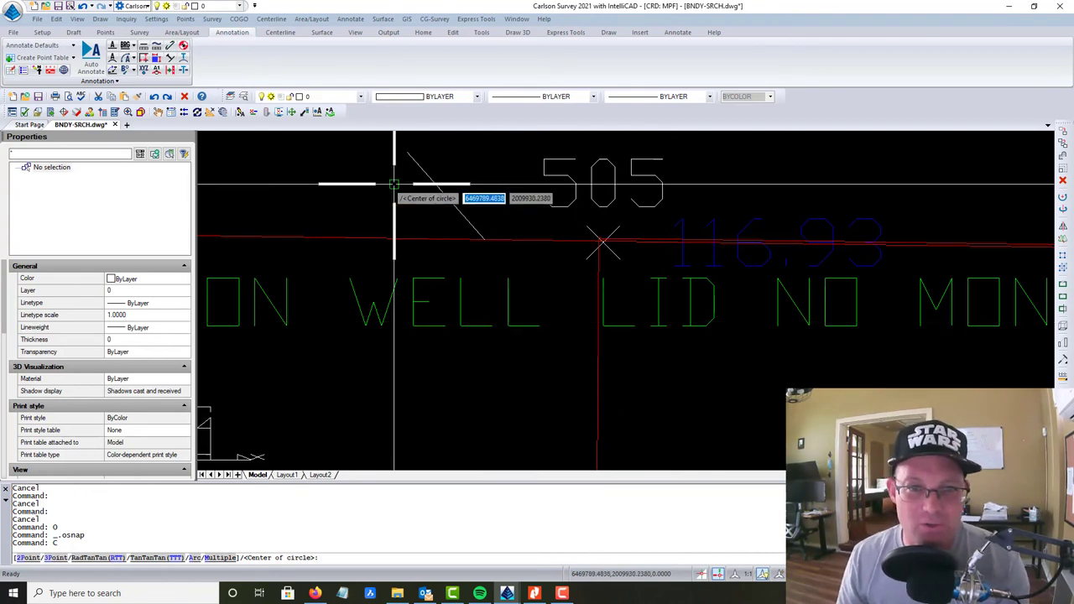
pyautogui.click(484, 242)
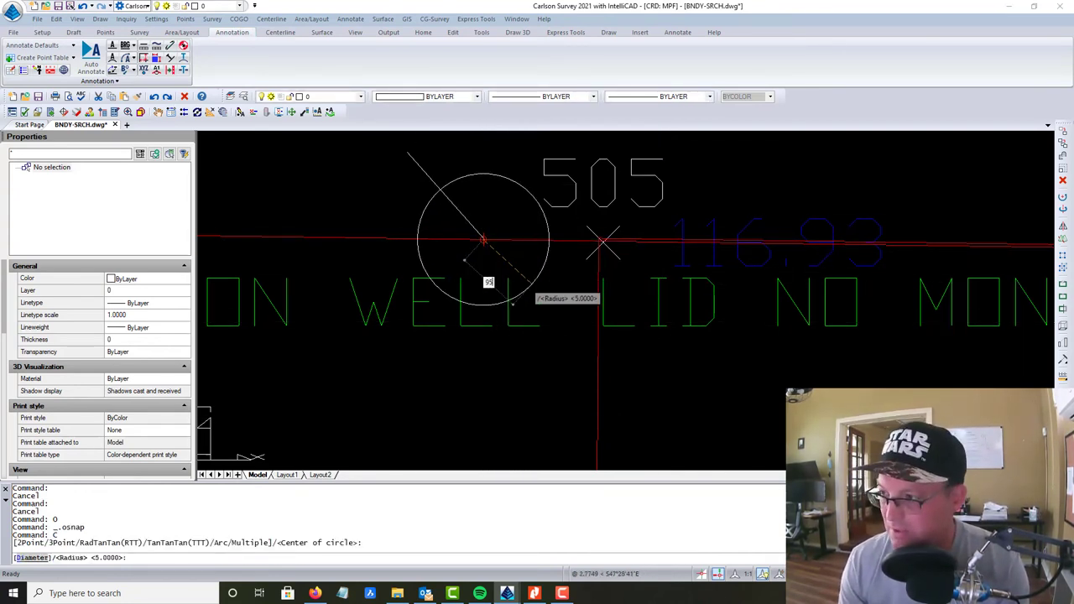
pyautogui.click(527, 291)
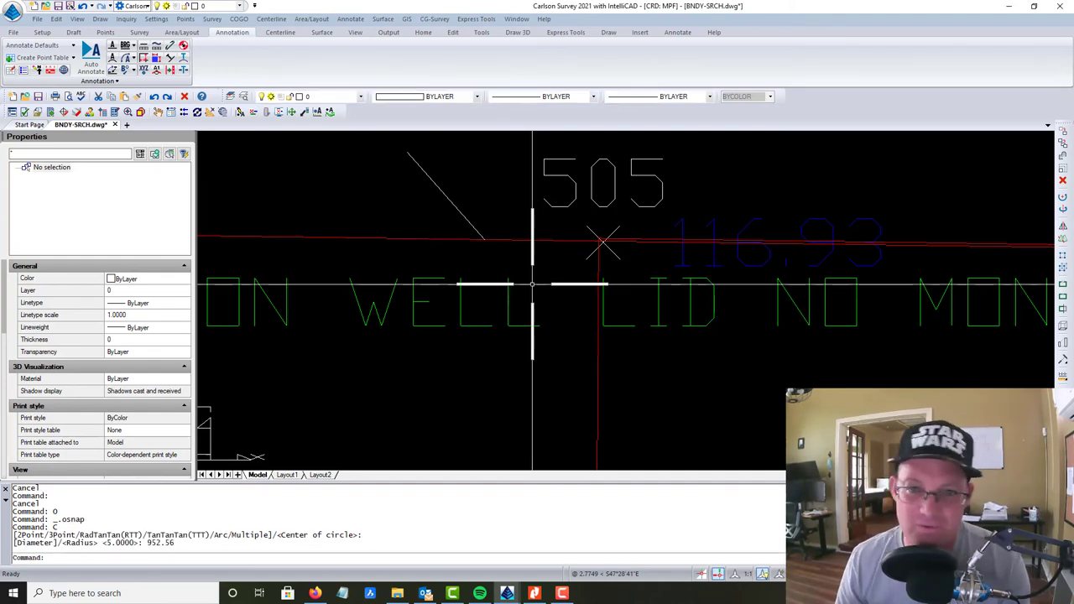
# Zoom in on where the circle arc crosses the east boundary line
pyautogui.scroll(-3, 552, 240)
pyautogui.scroll(-5, 550, 236)
pyautogui.scroll(5, 550, 236)
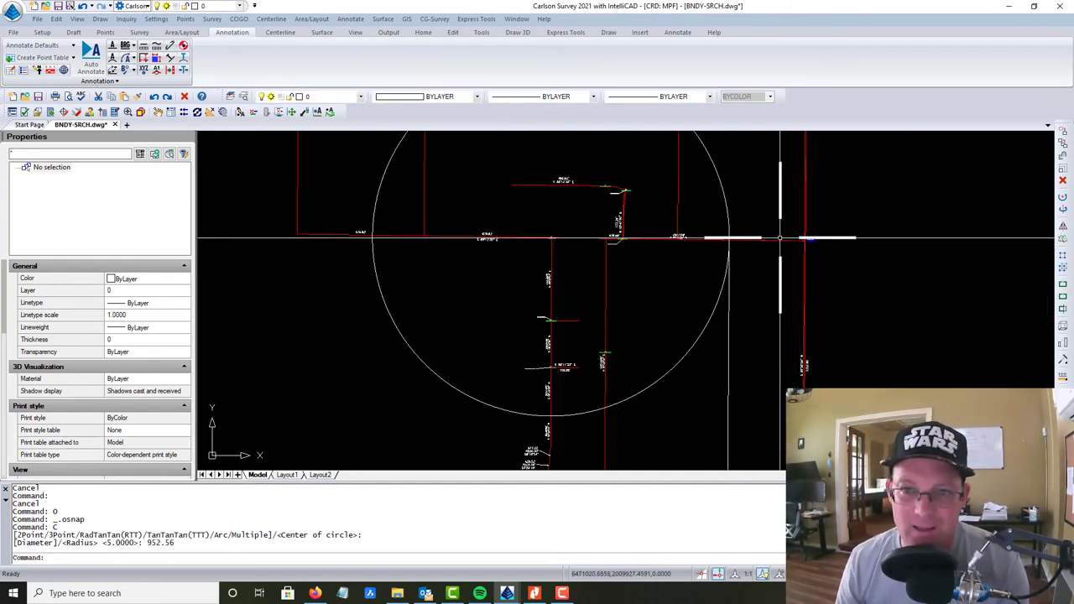
pyautogui.scroll(3, 637, 252)
pyautogui.scroll(3, 639, 261)
pyautogui.scroll(2, 613, 245)
pyautogui.scroll(3, 545, 202)
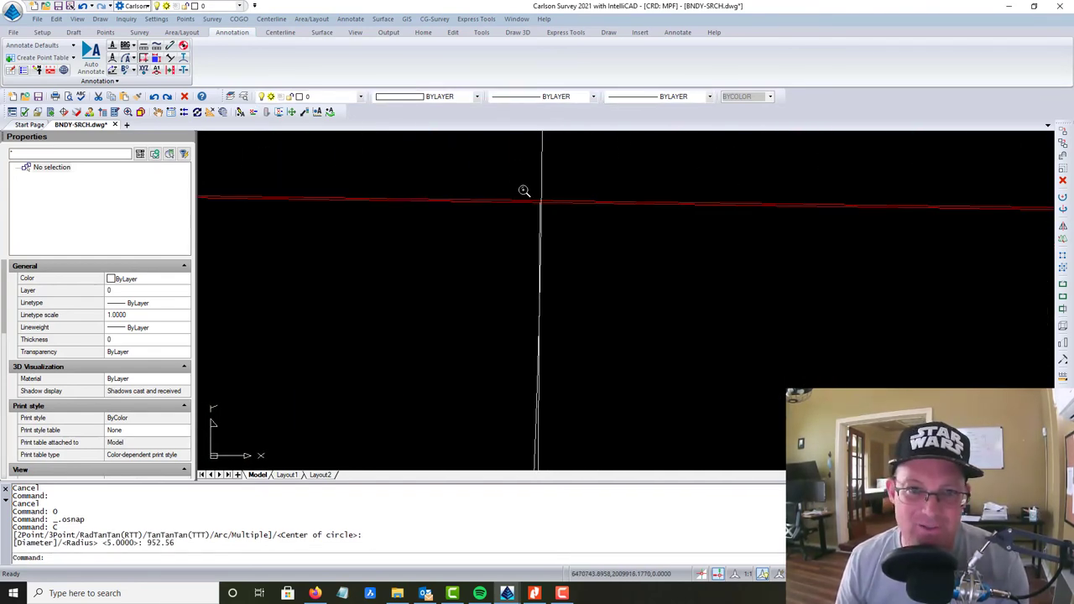
pyautogui.scroll(2, 554, 218)
pyautogui.scroll(2, 572, 237)
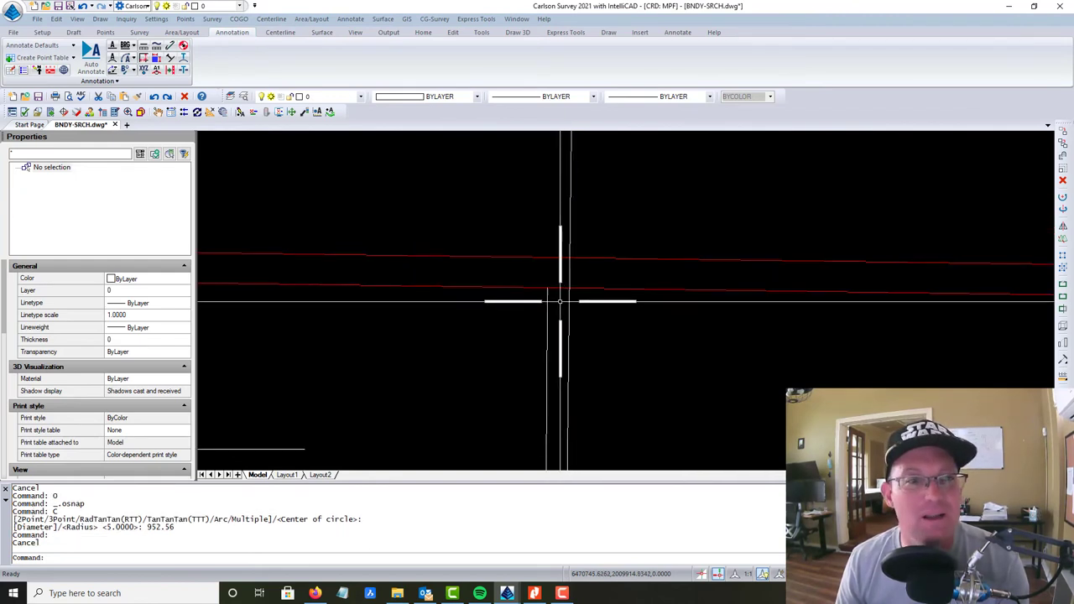
pyautogui.scroll(2, 407, 210)
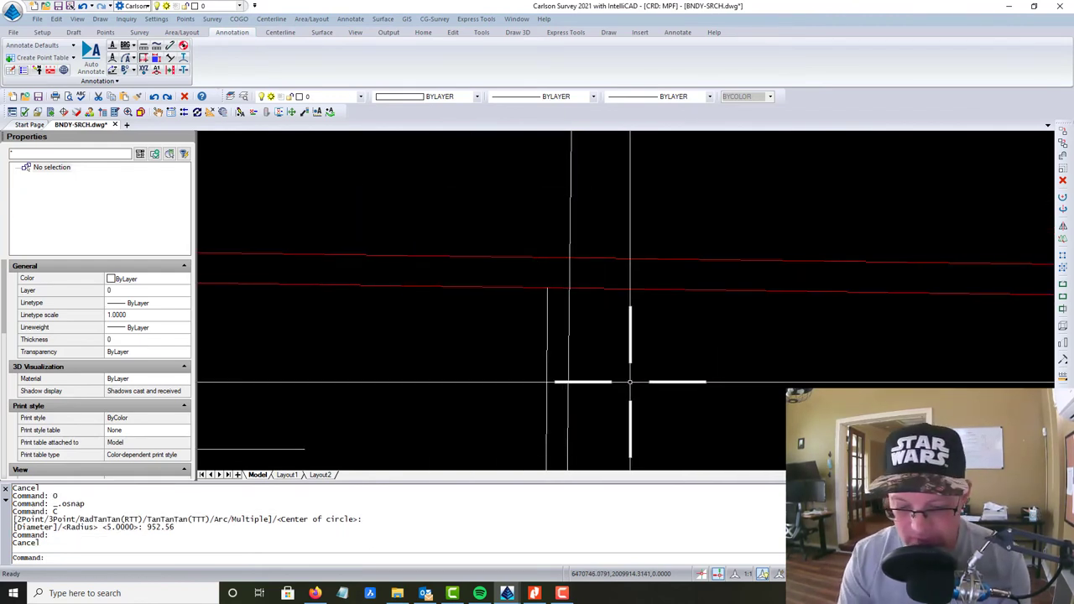
# Measure the 0.1 gap from the boundary line endpoint to the circle with an aligned dimension, then cancel it
pyautogui.write('dim')
pyautogui.press('Return')
pyautogui.write('al')
pyautogui.press('Return')
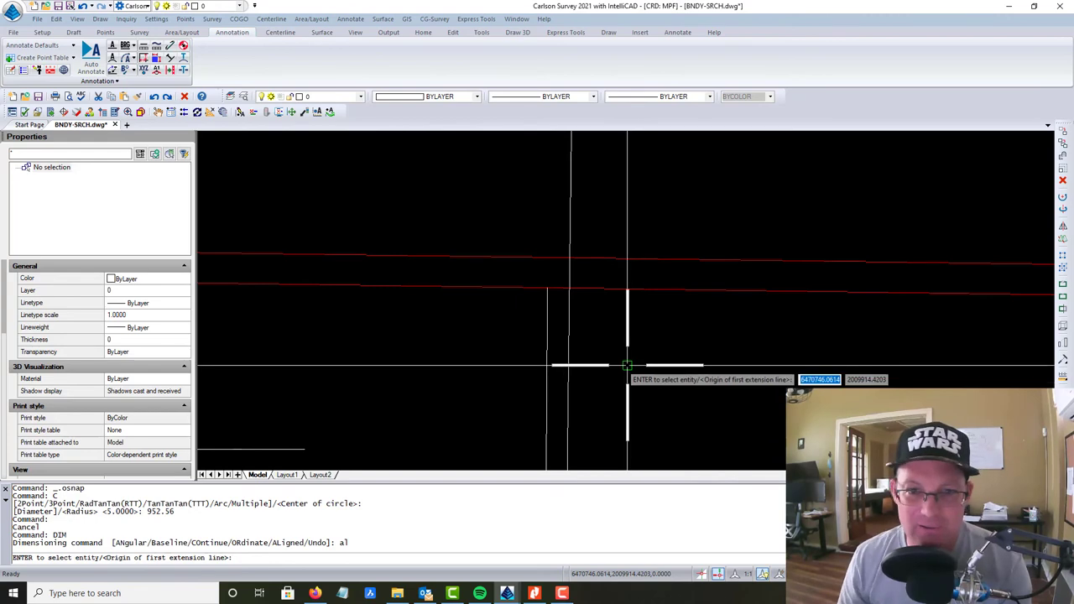
pyautogui.click(548, 290)
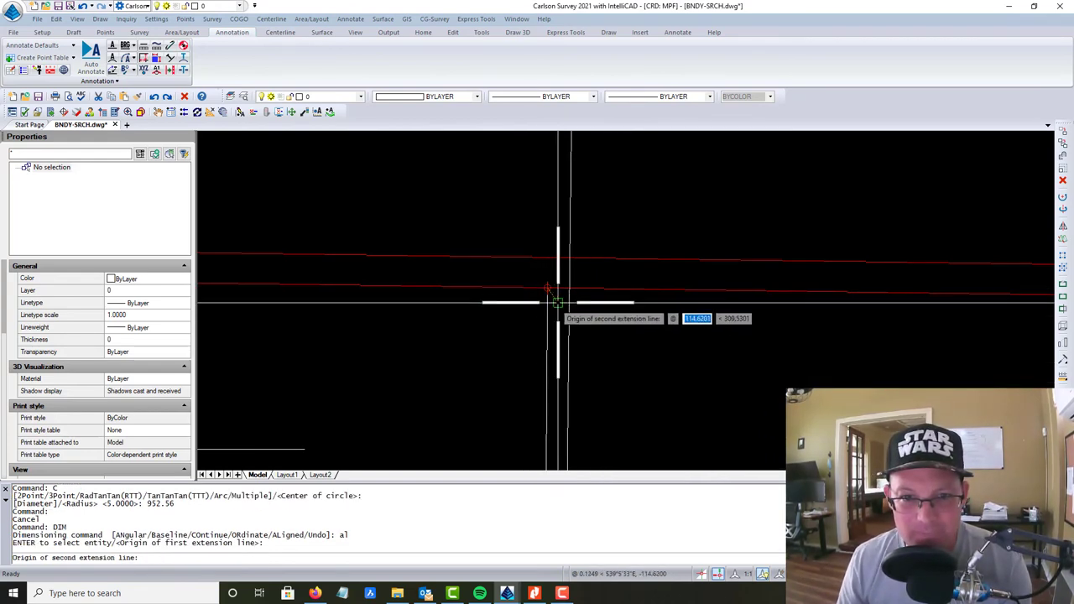
pyautogui.click(564, 295)
pyautogui.scroll(-3, 613, 344)
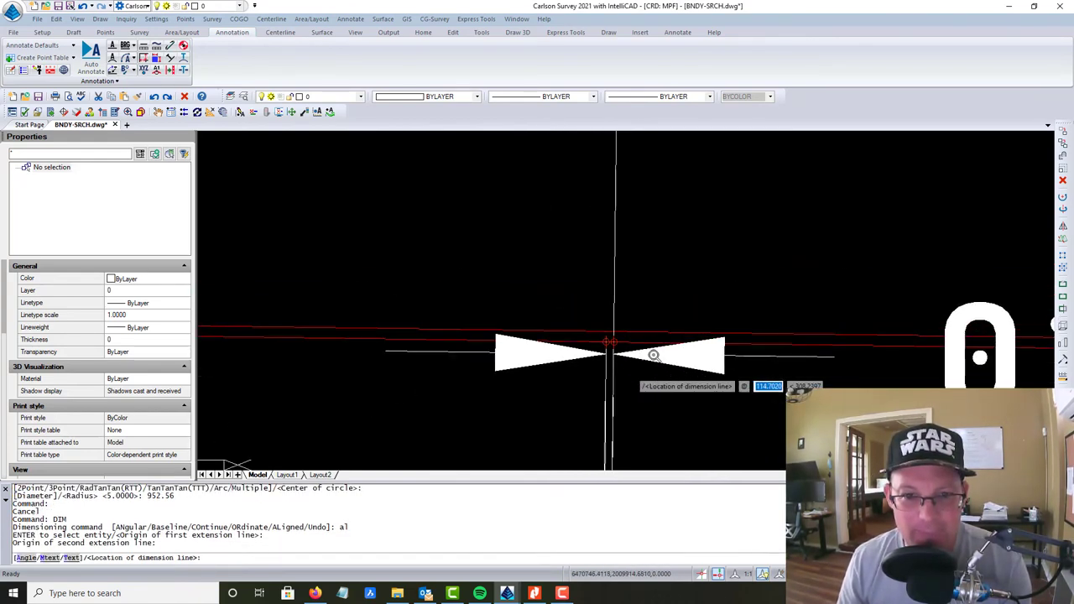
pyautogui.scroll(-3, 654, 355)
pyautogui.click(671, 370)
pyautogui.press('Escape')
pyautogui.scroll(3, 615, 378)
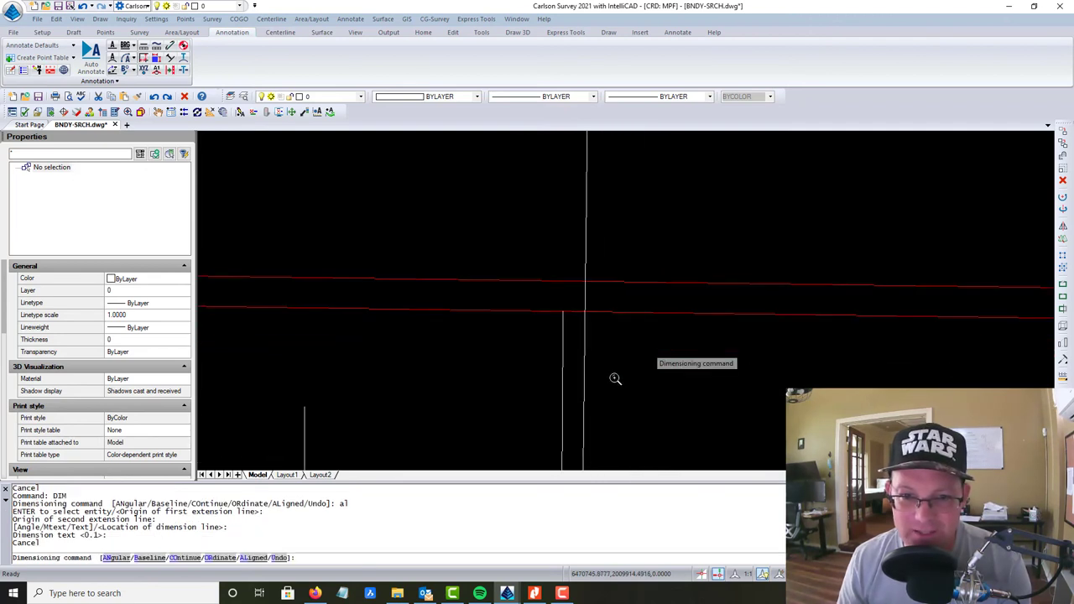
pyautogui.press('Escape')
pyautogui.press('Escape')
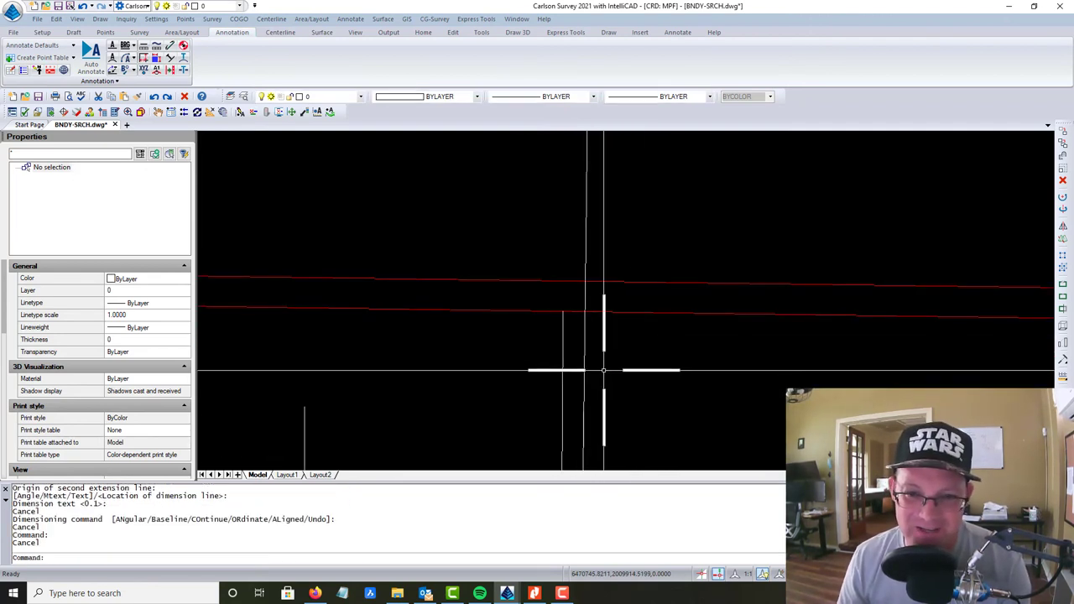
# Locate the 952.56 ft check circle and delete it
pyautogui.click(603, 369)
pyautogui.click(579, 346)
pyautogui.press('Escape')
pyautogui.moveTo(352, 391); pyautogui.dragTo(585, 309, button='middle')
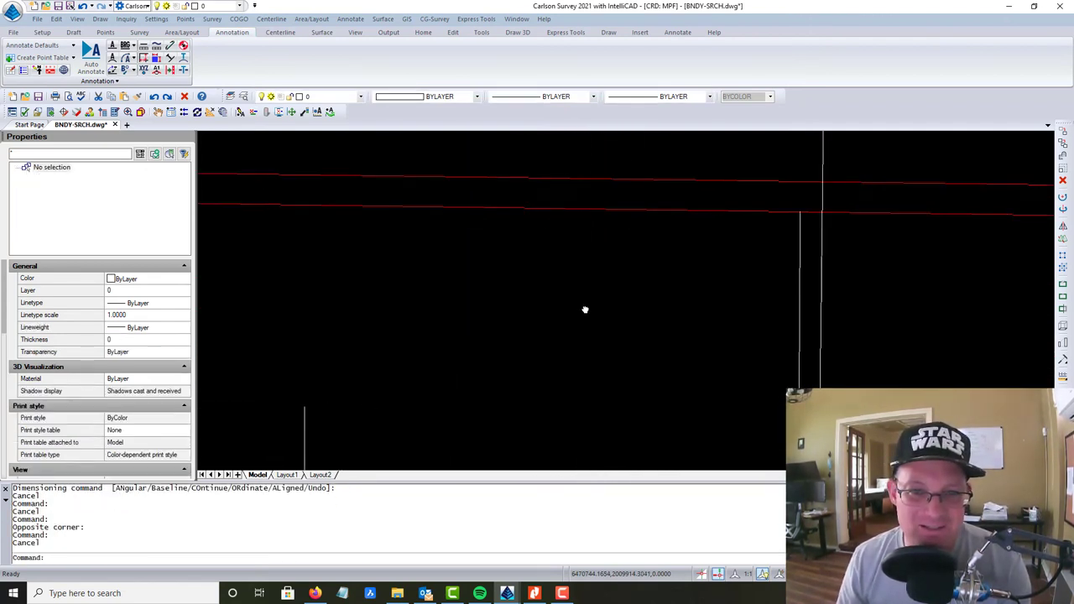
pyautogui.scroll(-1, 575, 324)
pyautogui.scroll(-2, 576, 324)
pyautogui.scroll(2, 709, 300)
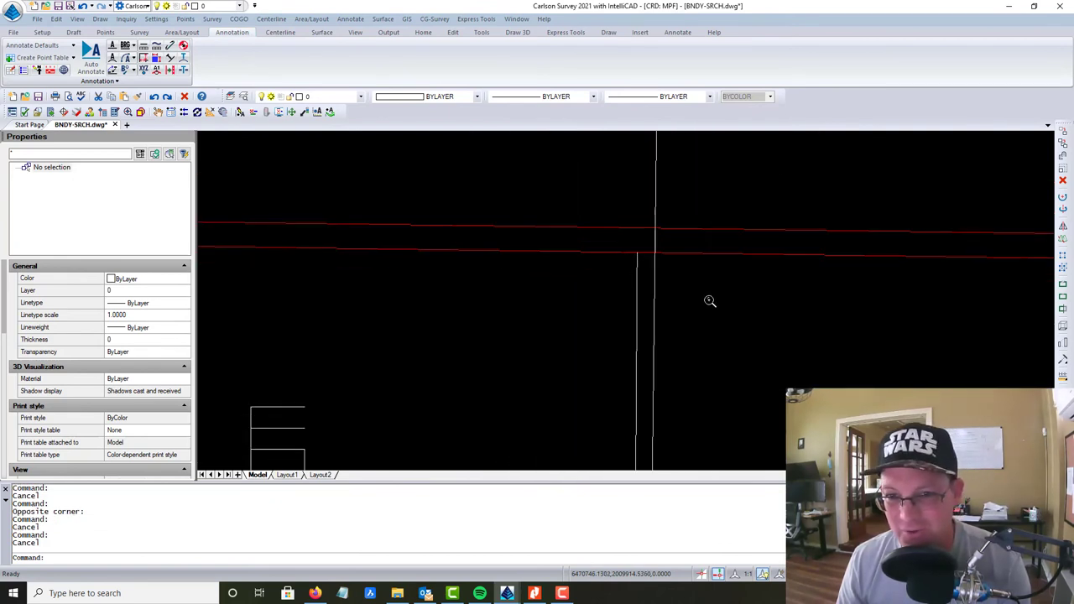
pyautogui.moveTo(709, 300); pyautogui.dragTo(629, 336, button='middle')
pyautogui.click(586, 303)
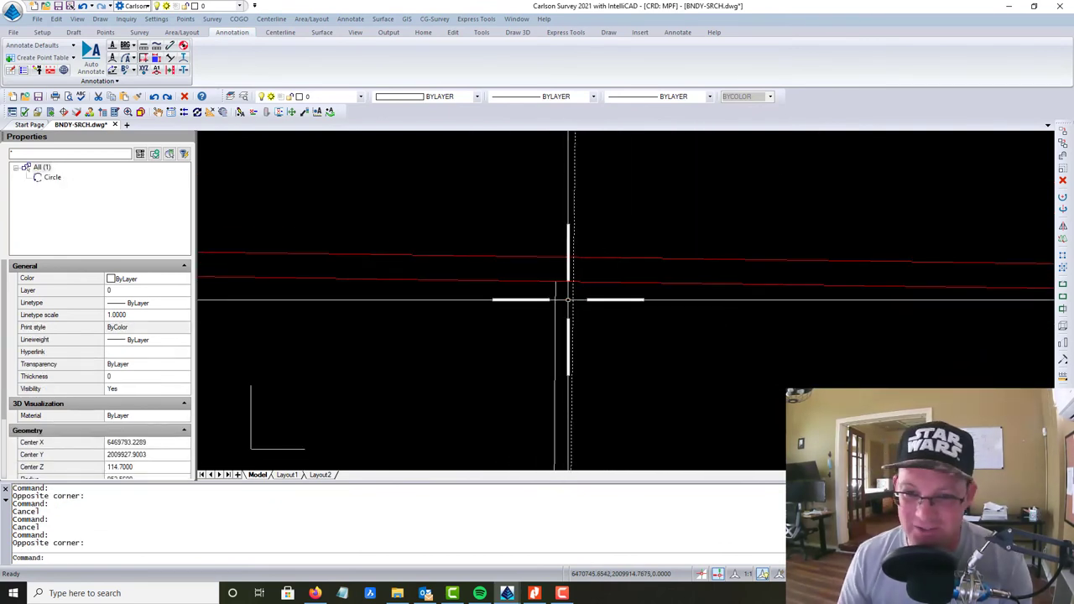
pyautogui.press('Delete')
pyautogui.scroll(2, 626, 228)
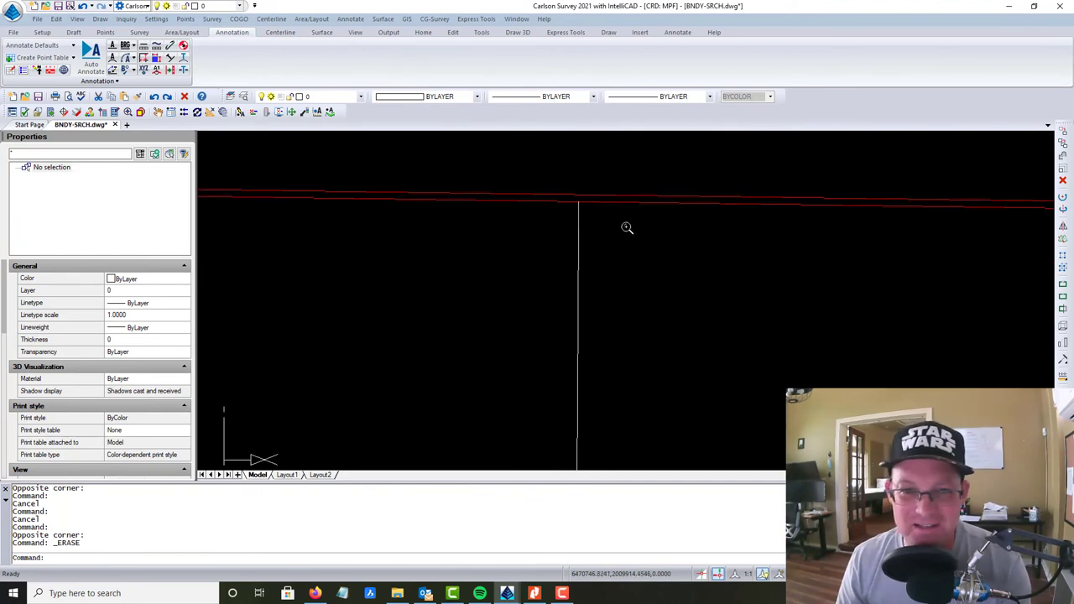
pyautogui.scroll(2, 603, 242)
pyautogui.scroll(-2, 602, 241)
pyautogui.scroll(-3, 643, 276)
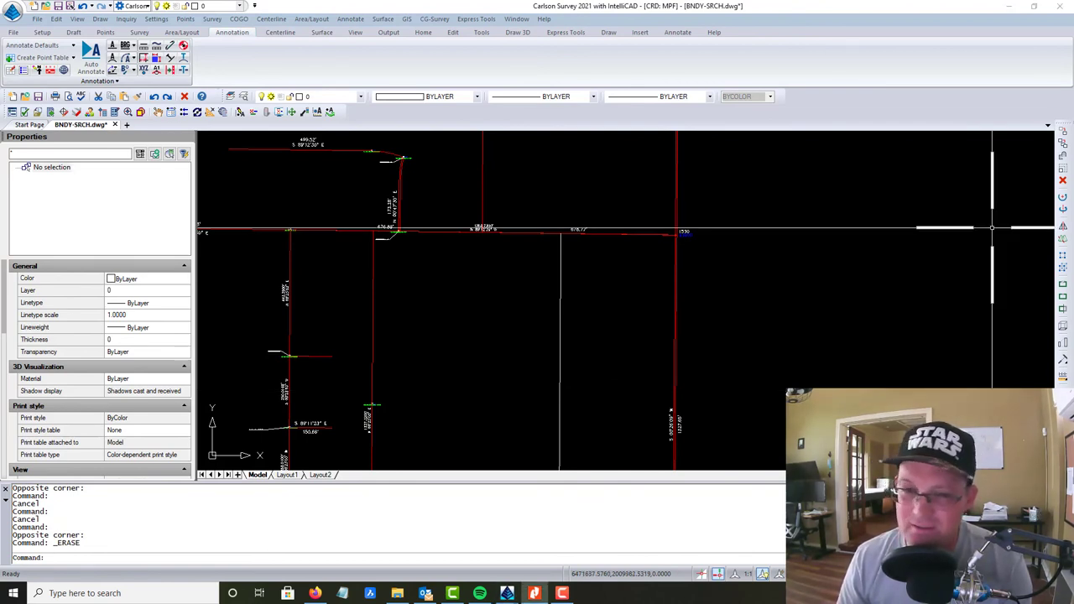
pyautogui.moveTo(442, 253); pyautogui.dragTo(655, 285, button='middle')
pyautogui.scroll(2, 655, 285)
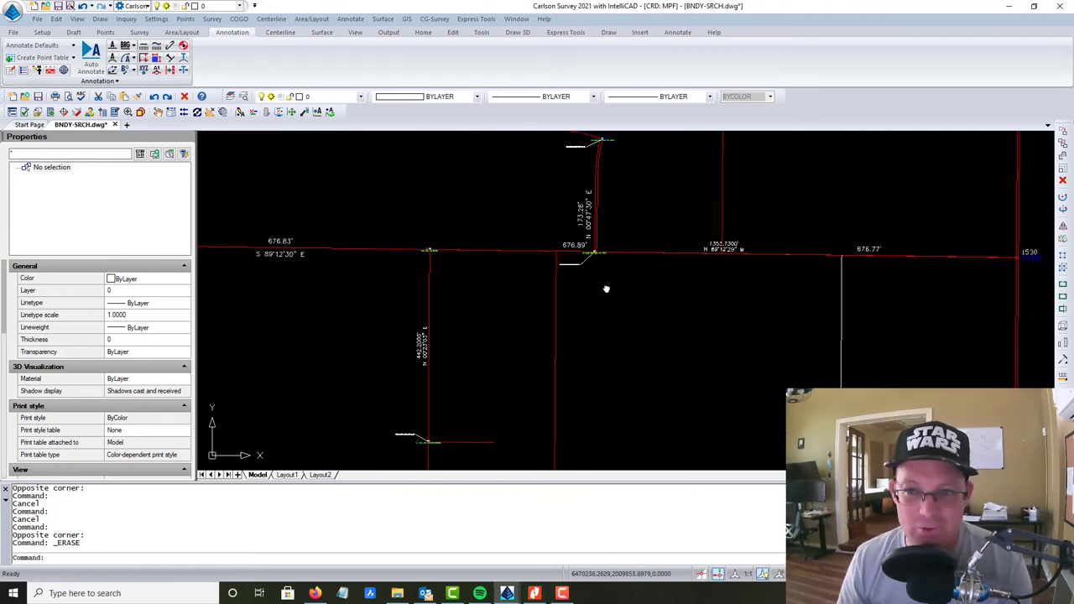
pyautogui.moveTo(1043, 311); pyautogui.dragTo(864, 312, button='middle')
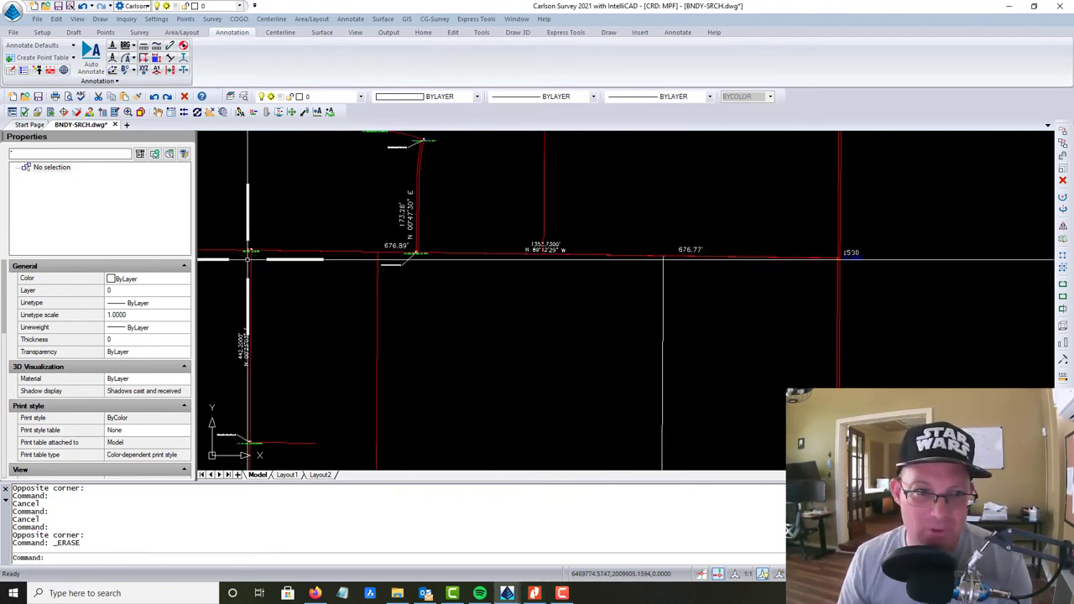
pyautogui.moveTo(240, 254)
pyautogui.mouseDown(button='middle')
pyautogui.moveTo(396, 284)
pyautogui.moveTo(410, 224)
pyautogui.mouseUp(button='middle')
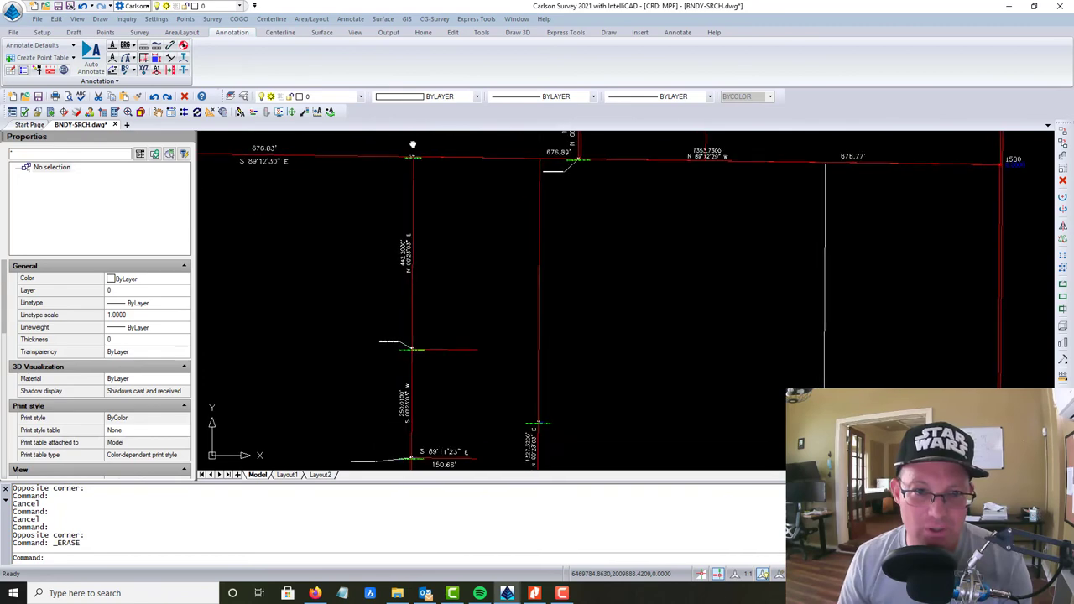
pyautogui.scroll(3, 410, 224)
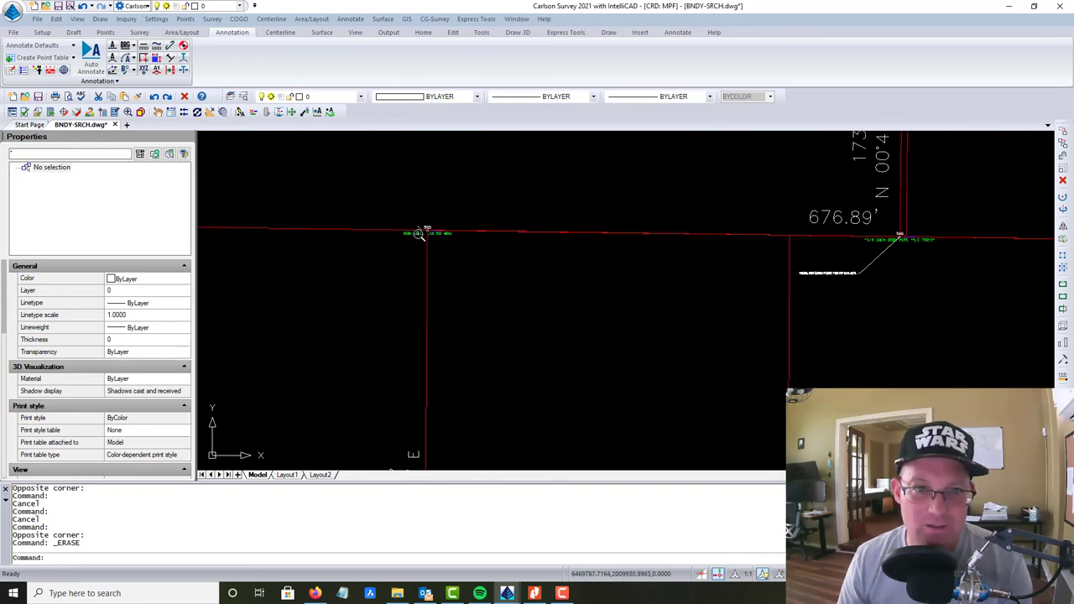
pyautogui.scroll(-3, 420, 230)
pyautogui.moveTo(976, 252); pyautogui.dragTo(750, 233, button='middle')
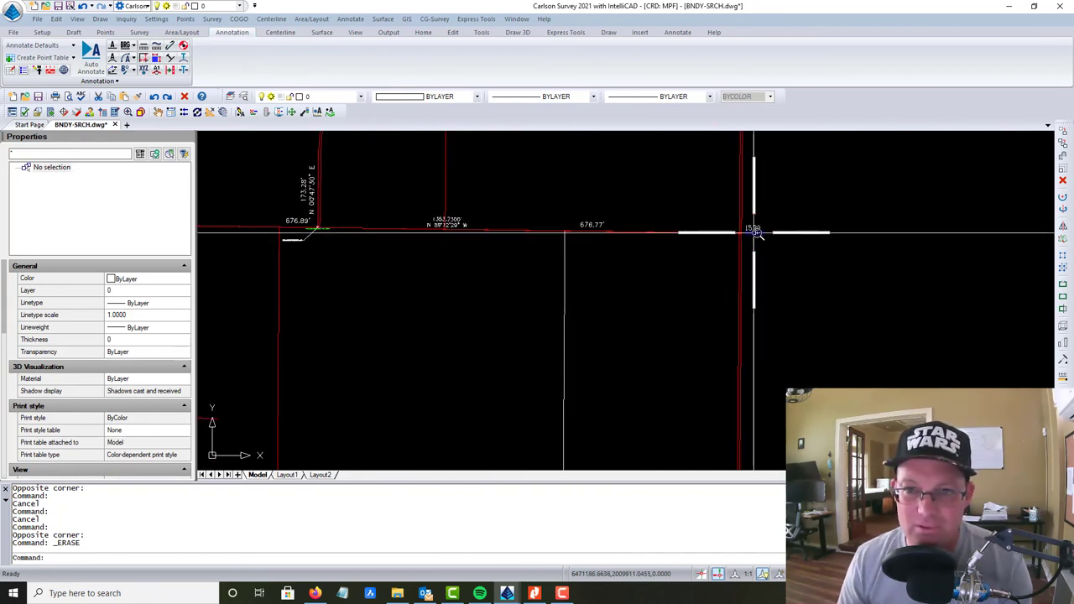
pyautogui.scroll(4, 739, 239)
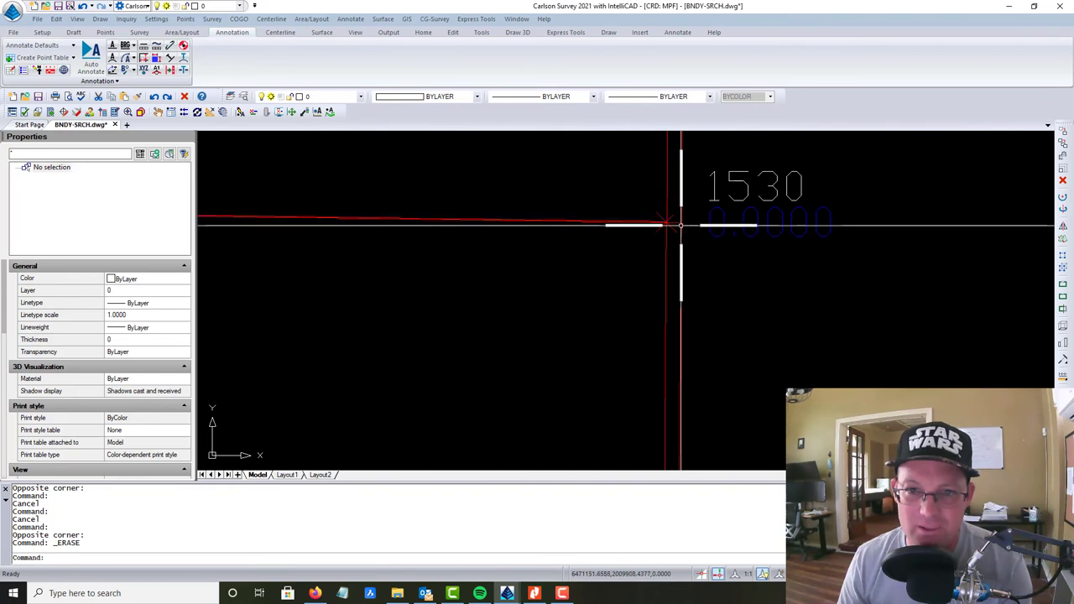
pyautogui.scroll(-3, 676, 225)
pyautogui.scroll(2, 672, 234)
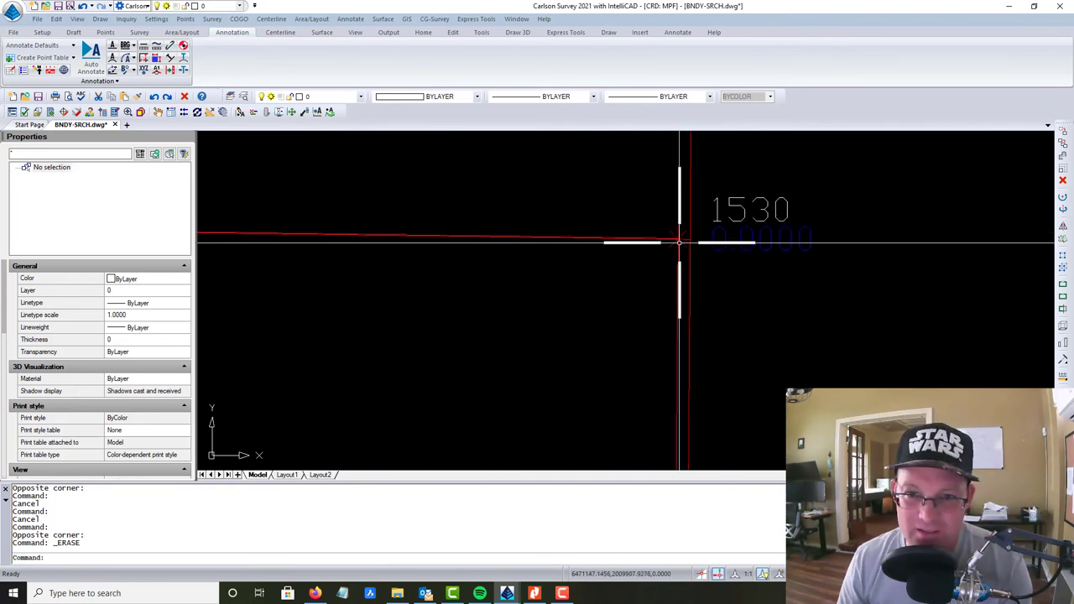
pyautogui.scroll(-2, 679, 237)
pyautogui.scroll(-2, 616, 271)
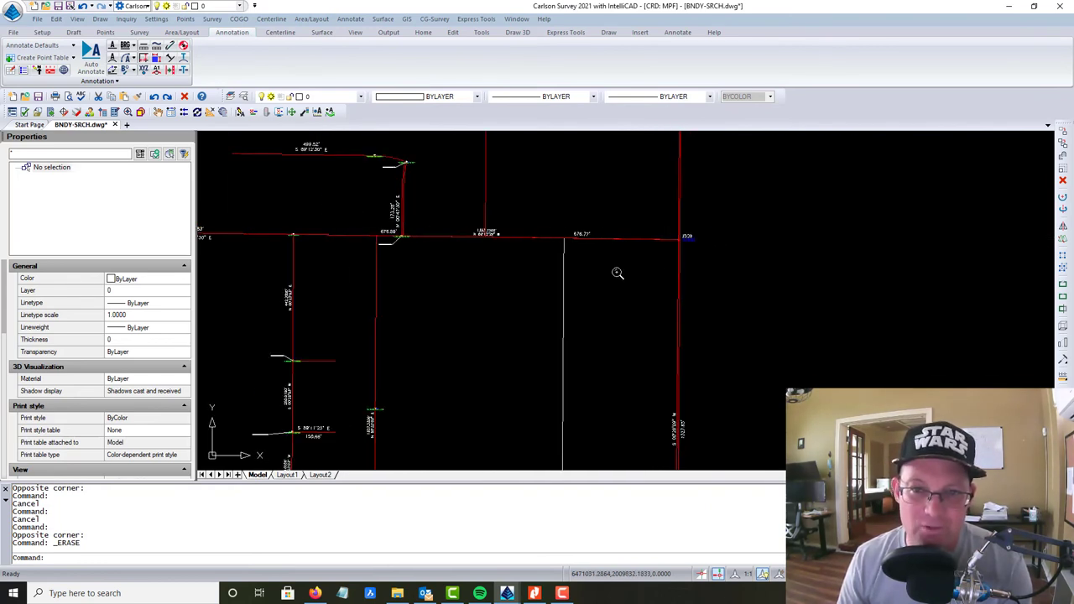
pyautogui.moveTo(621, 275); pyautogui.dragTo(684, 278, button='middle')
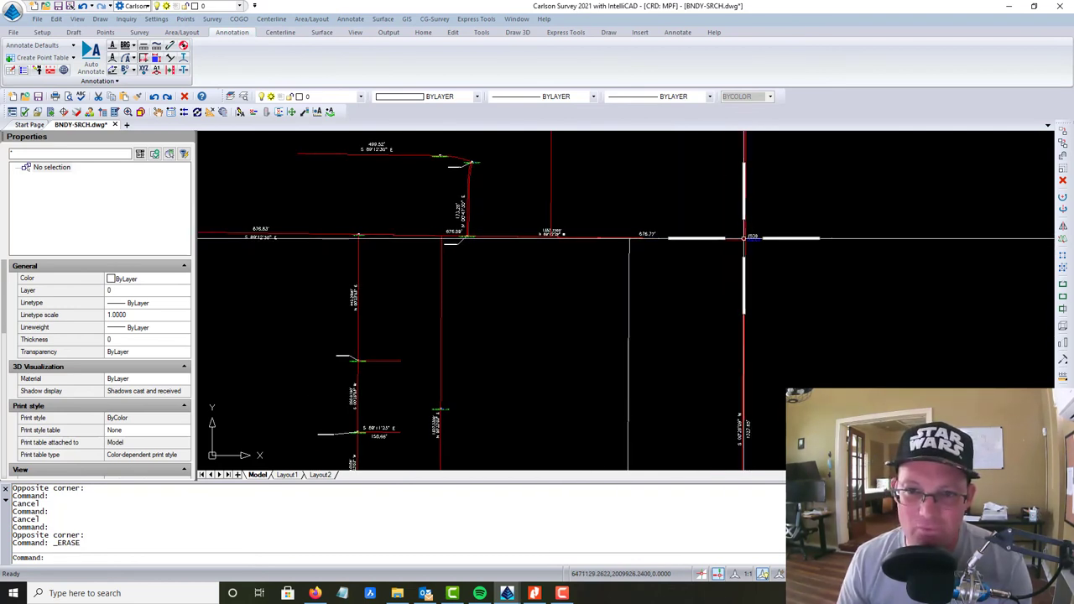
pyautogui.scroll(2, 631, 235)
pyautogui.scroll(2, 631, 234)
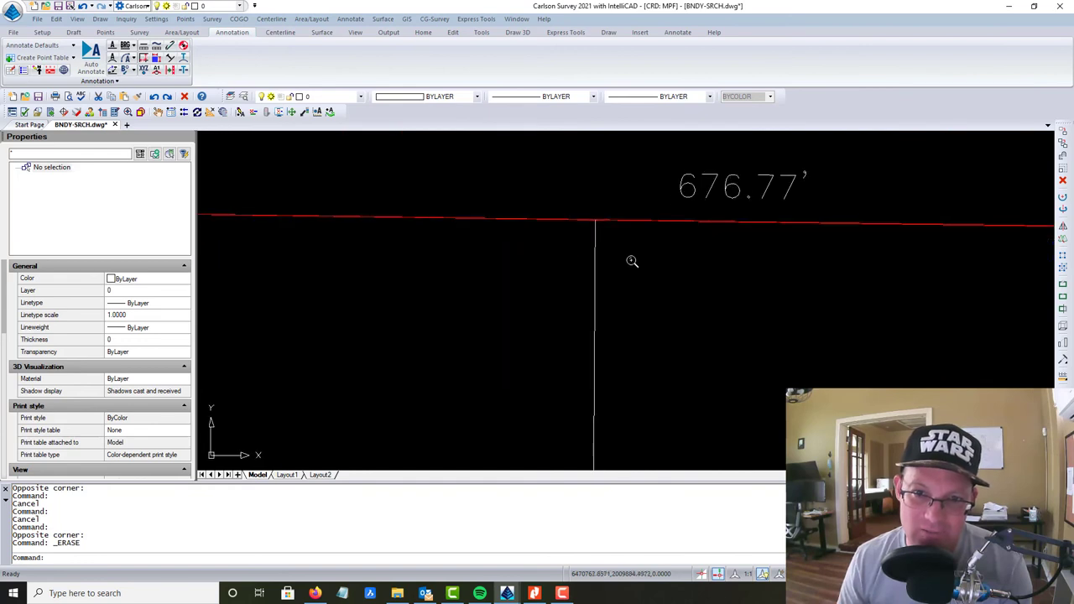
pyautogui.scroll(-2, 599, 235)
pyautogui.scroll(-2, 597, 264)
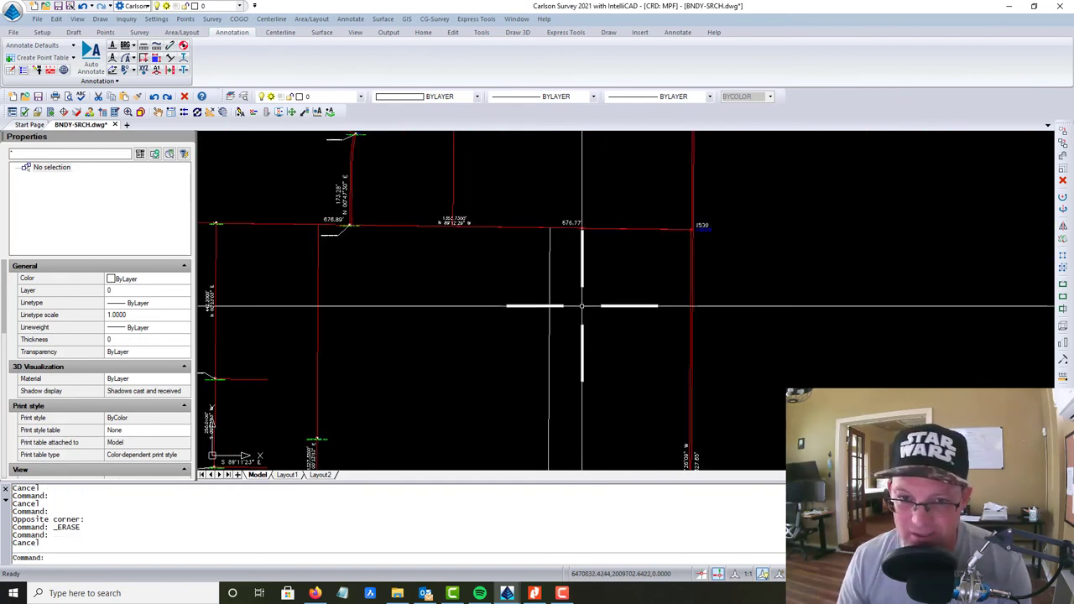
pyautogui.scroll(2, 554, 245)
pyautogui.scroll(-2, 561, 248)
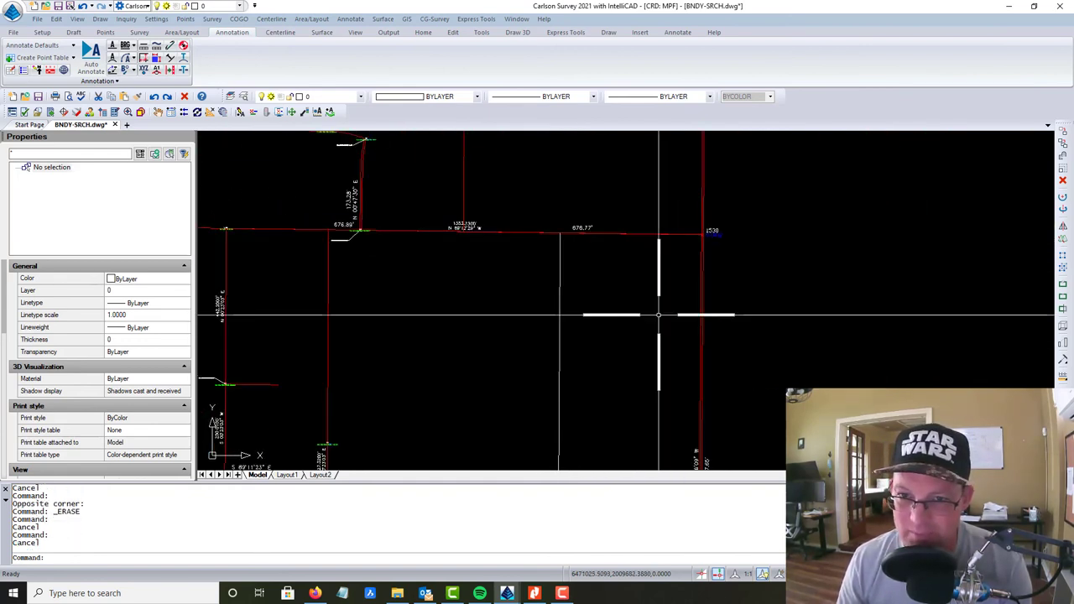
pyautogui.moveTo(590, 293)
pyautogui.mouseDown(button='middle')
pyautogui.moveTo(713, 271)
pyautogui.moveTo(678, 311)
pyautogui.mouseUp(button='middle')
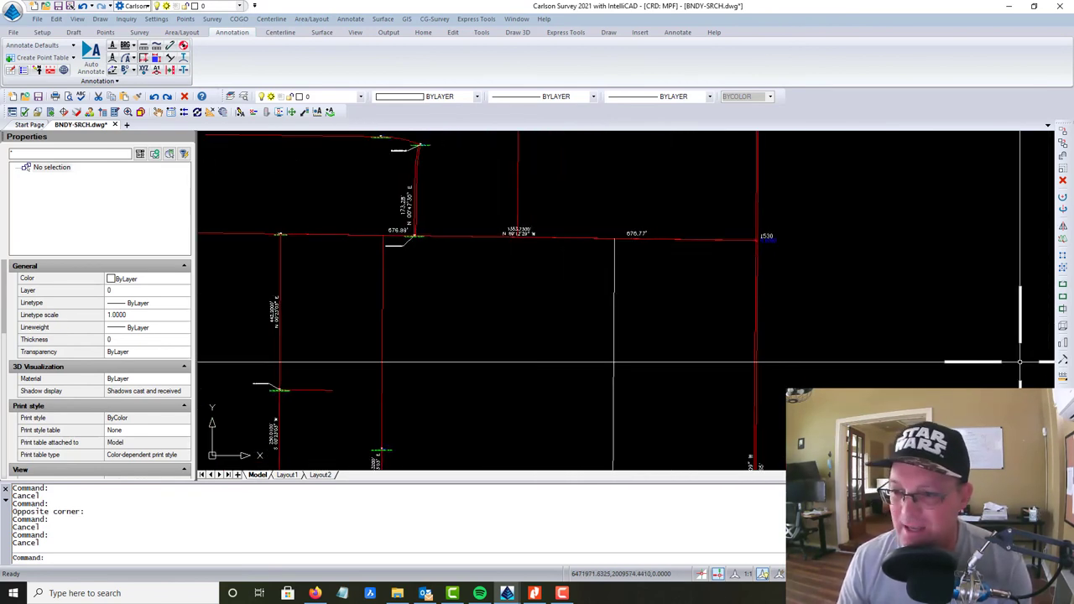